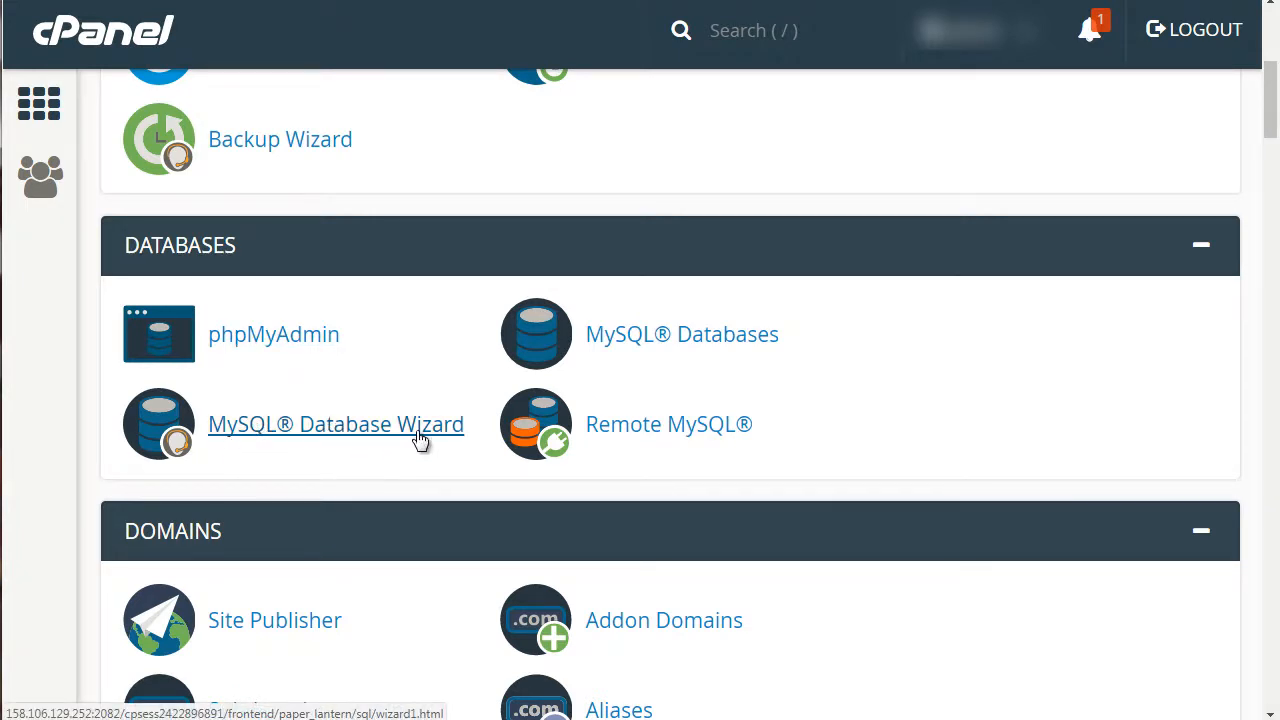
Launch the MySQL Database Wizard and create a new database named dbbase
click(279, 430)
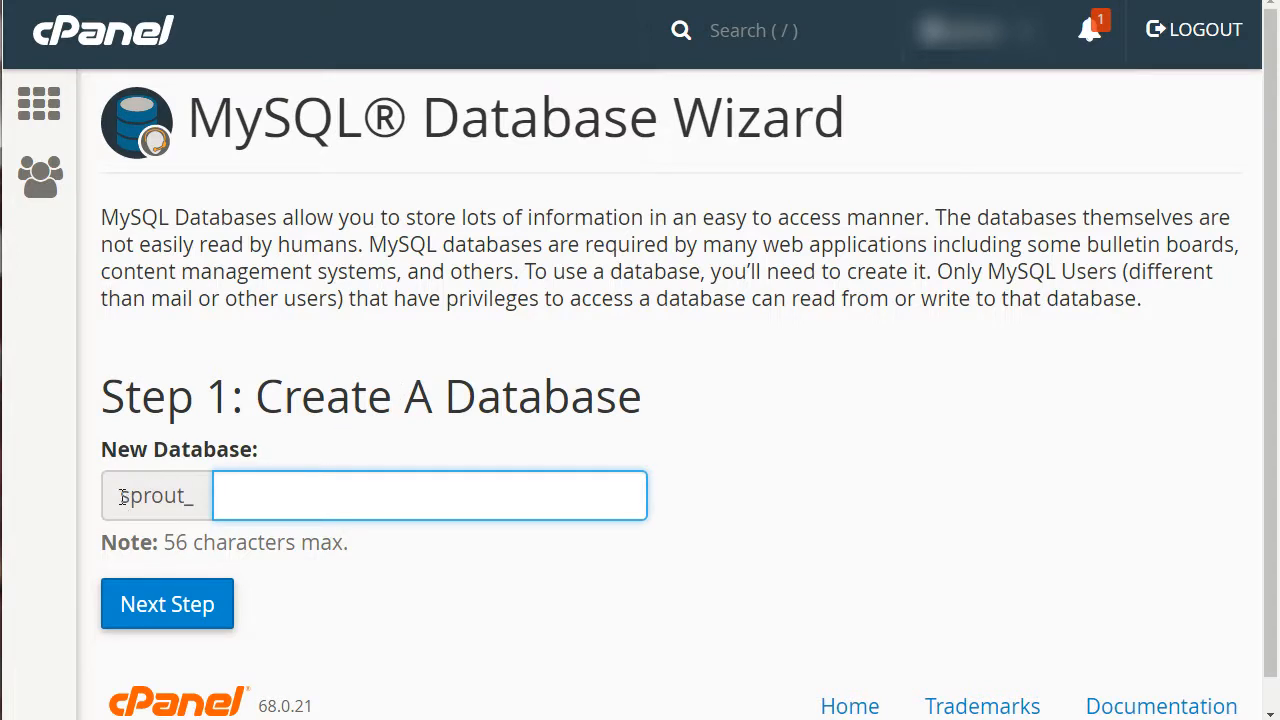
drag(122, 497, 195, 503)
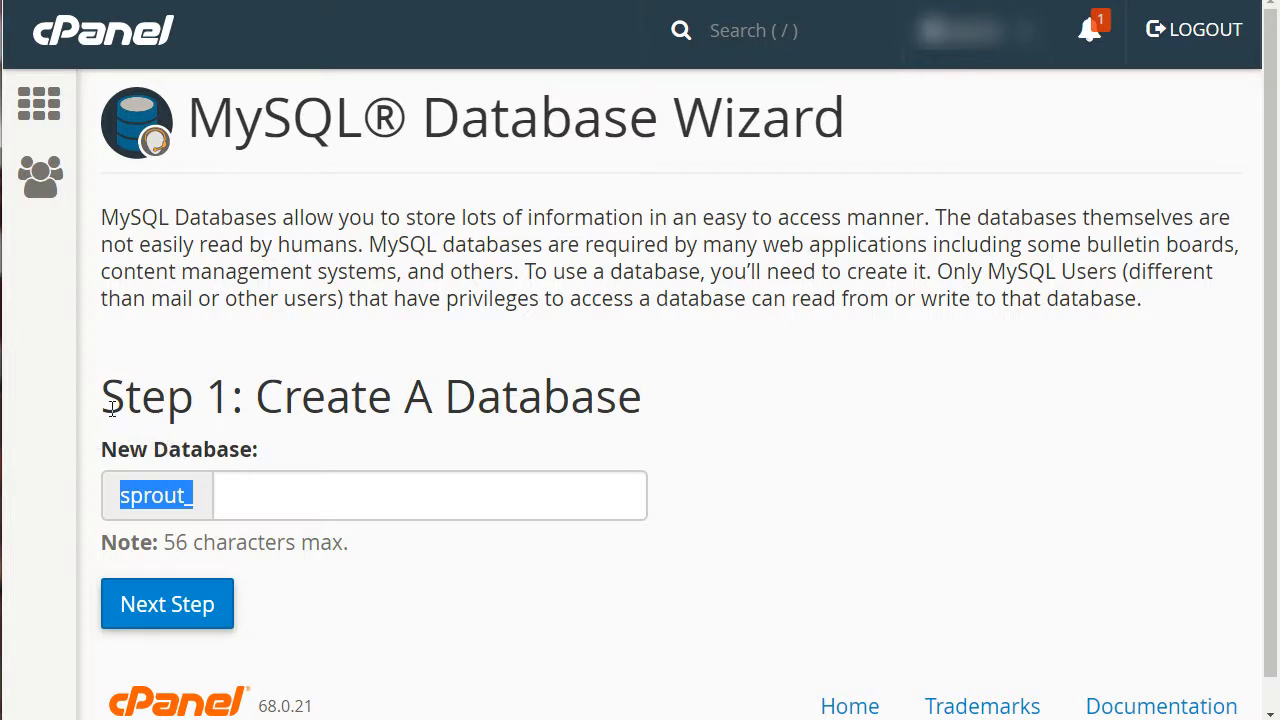
click(138, 493)
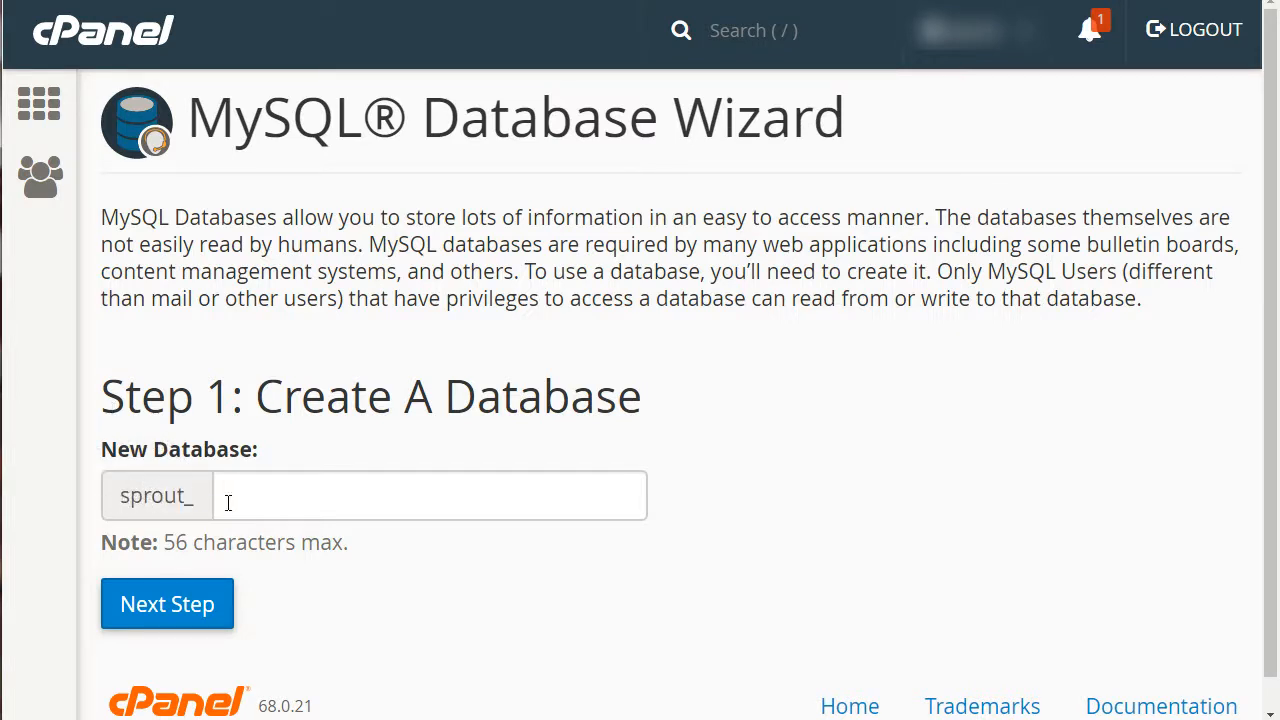
click(289, 491)
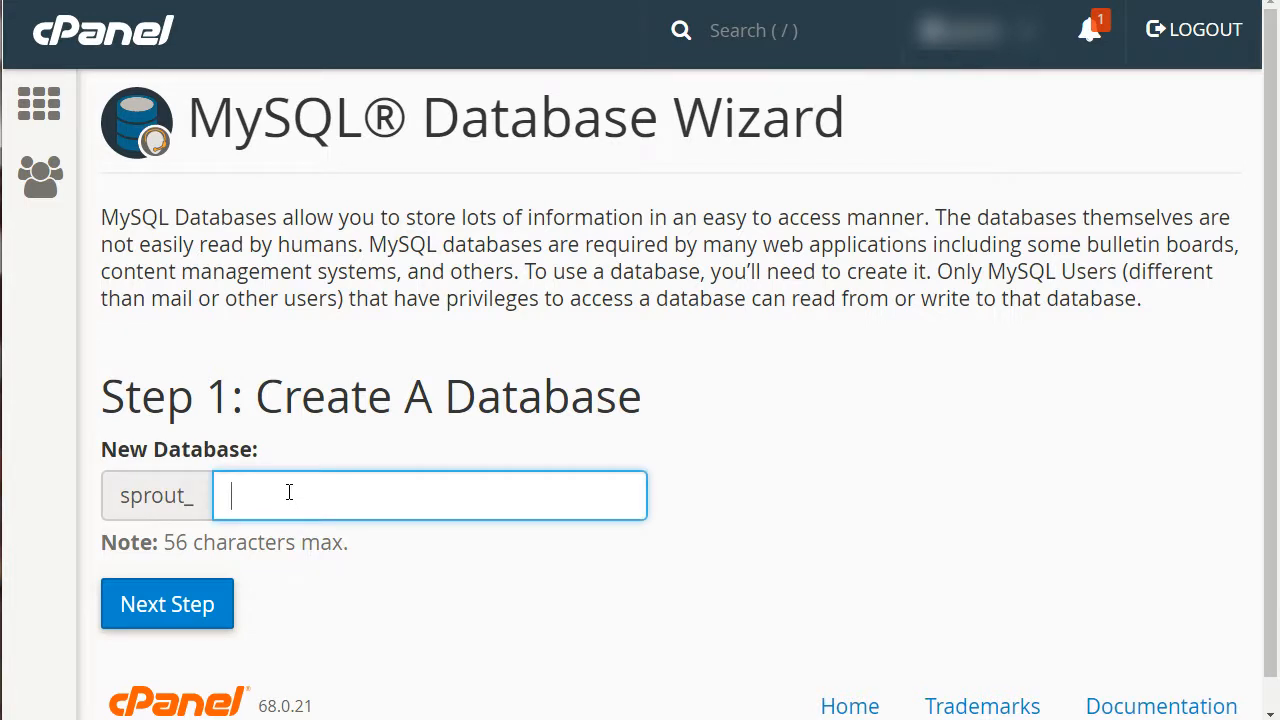
text(dbbase)
click(368, 410)
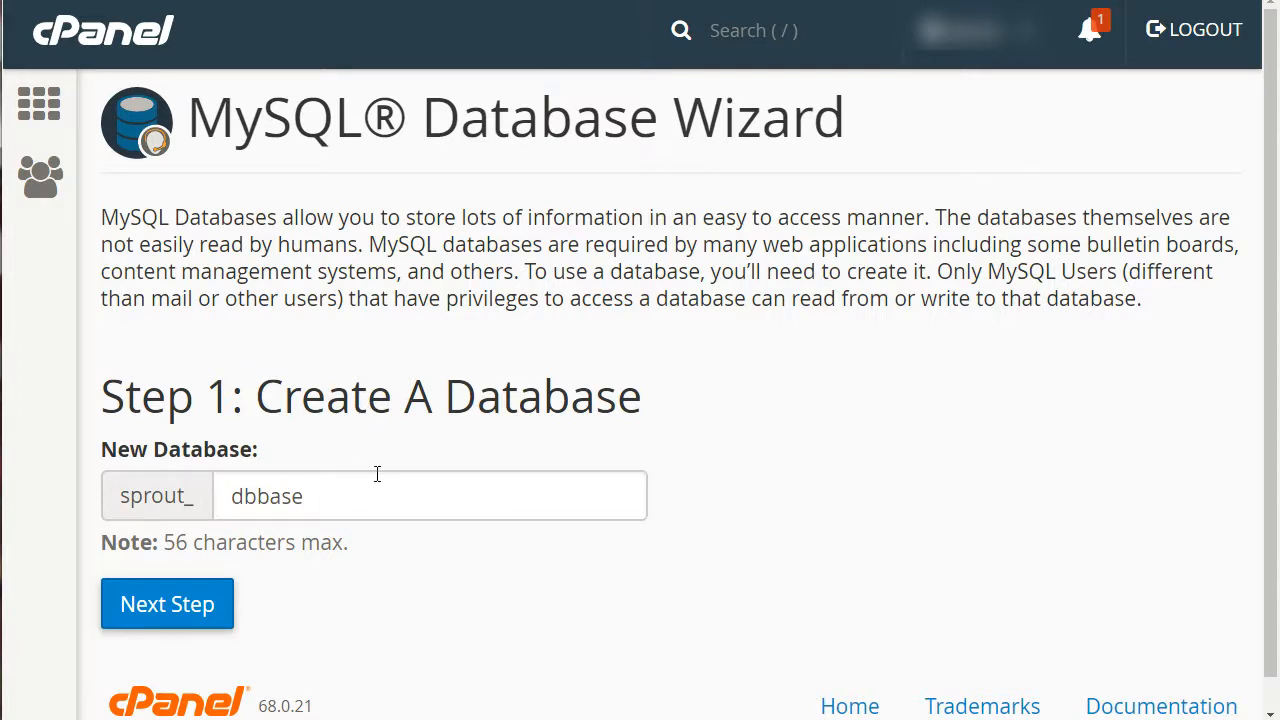
click(200, 618)
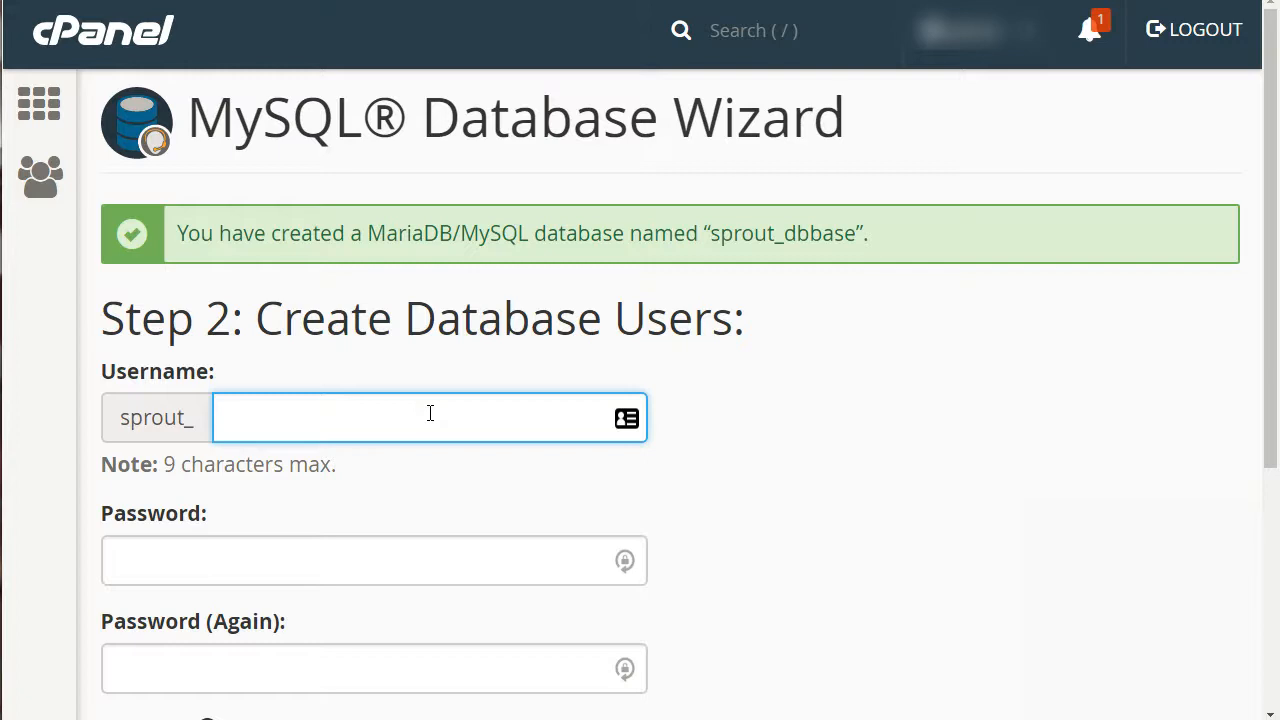
Enter user1 as the new database user's username
text(user1)
key(Tab)
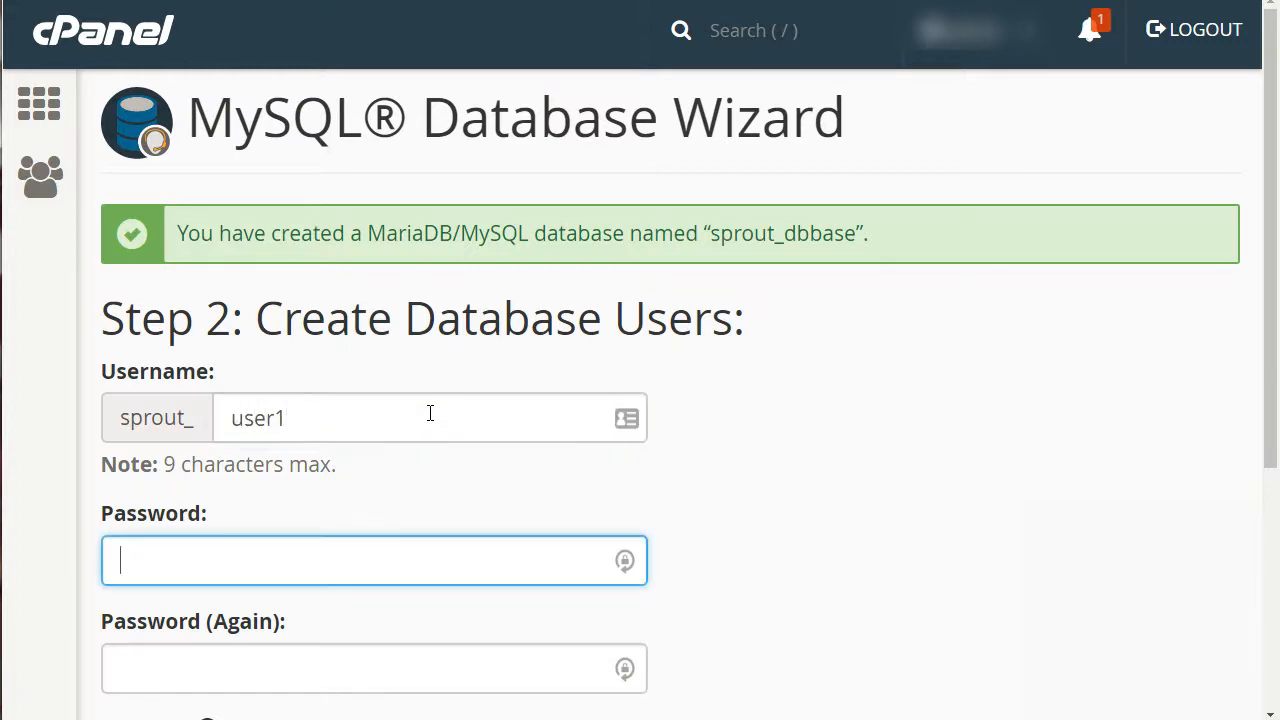
Generate a strong password with the Password Generator, apply it to both password fields, and create the user
scroll(430, 413, down, 1)
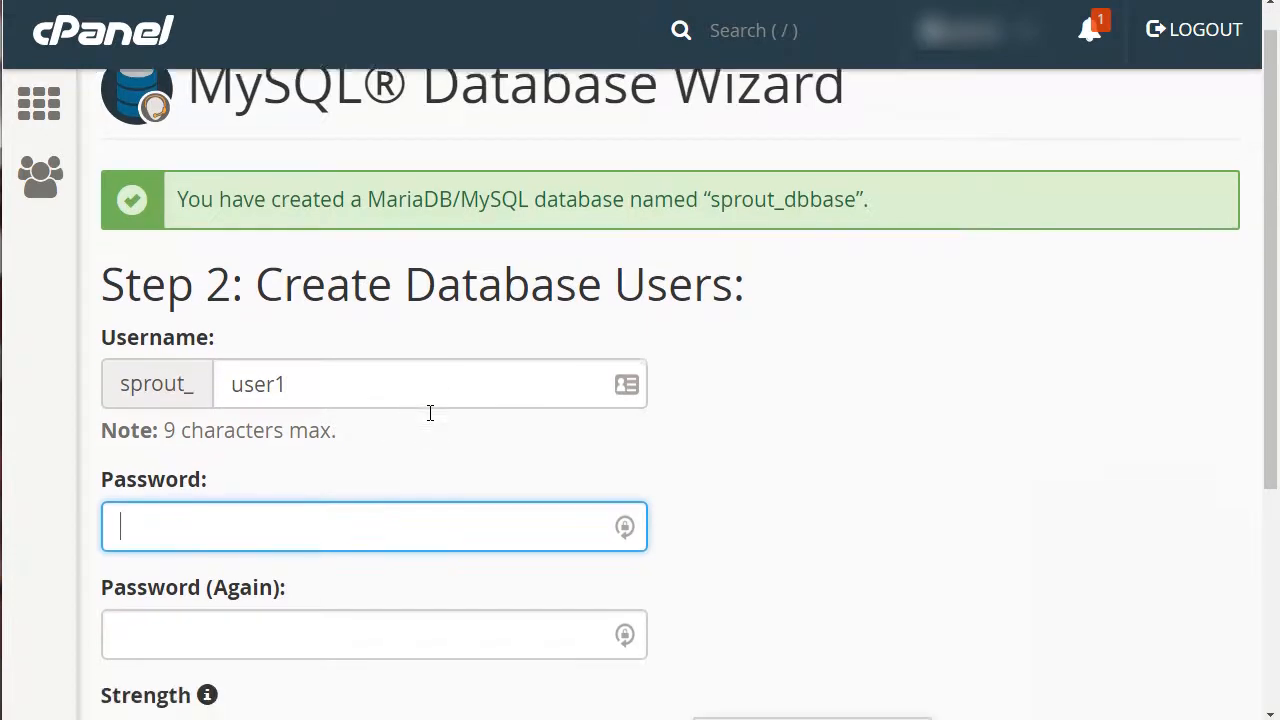
scroll(430, 413, down, 2)
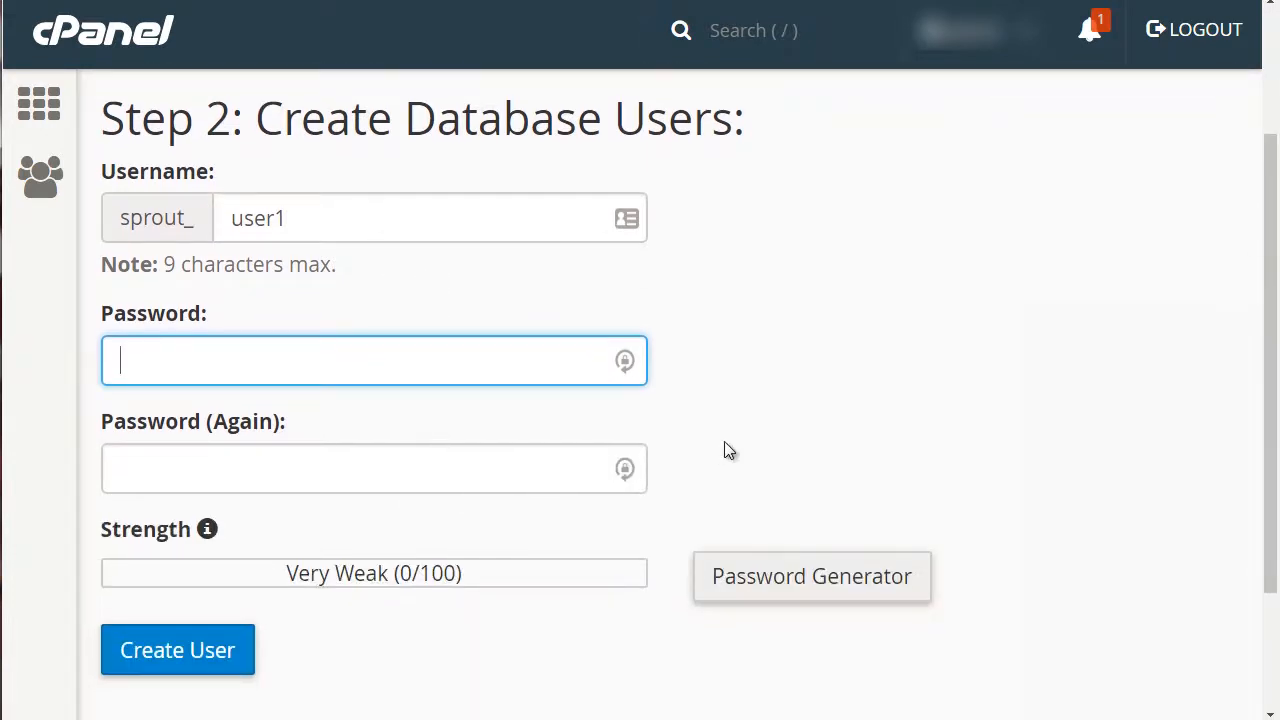
click(818, 586)
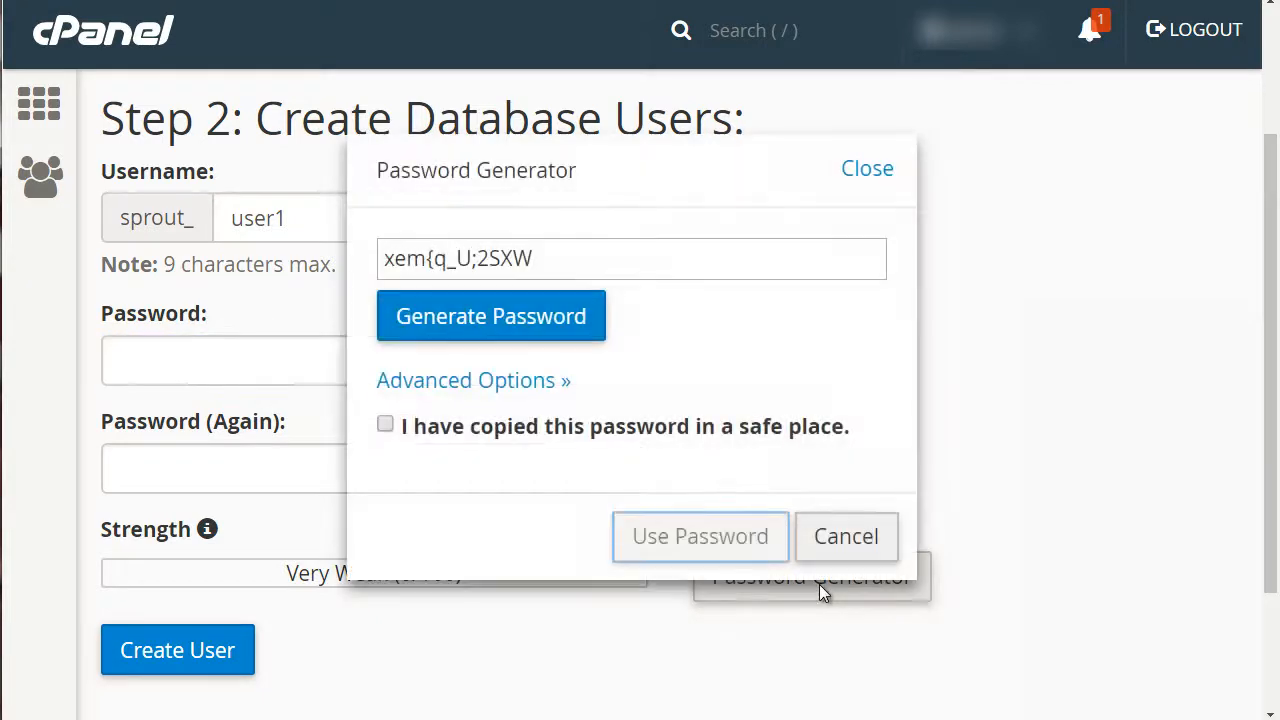
drag(570, 256, 383, 258)
click(486, 333)
click(486, 333)
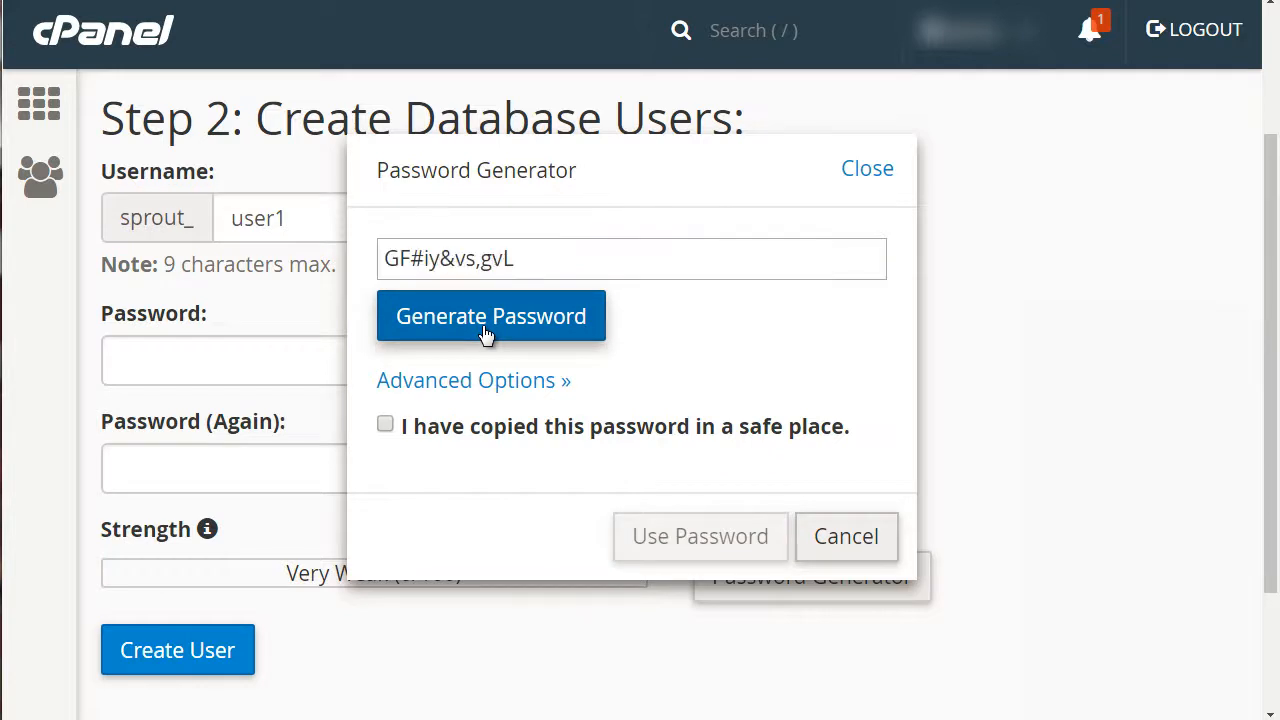
click(486, 333)
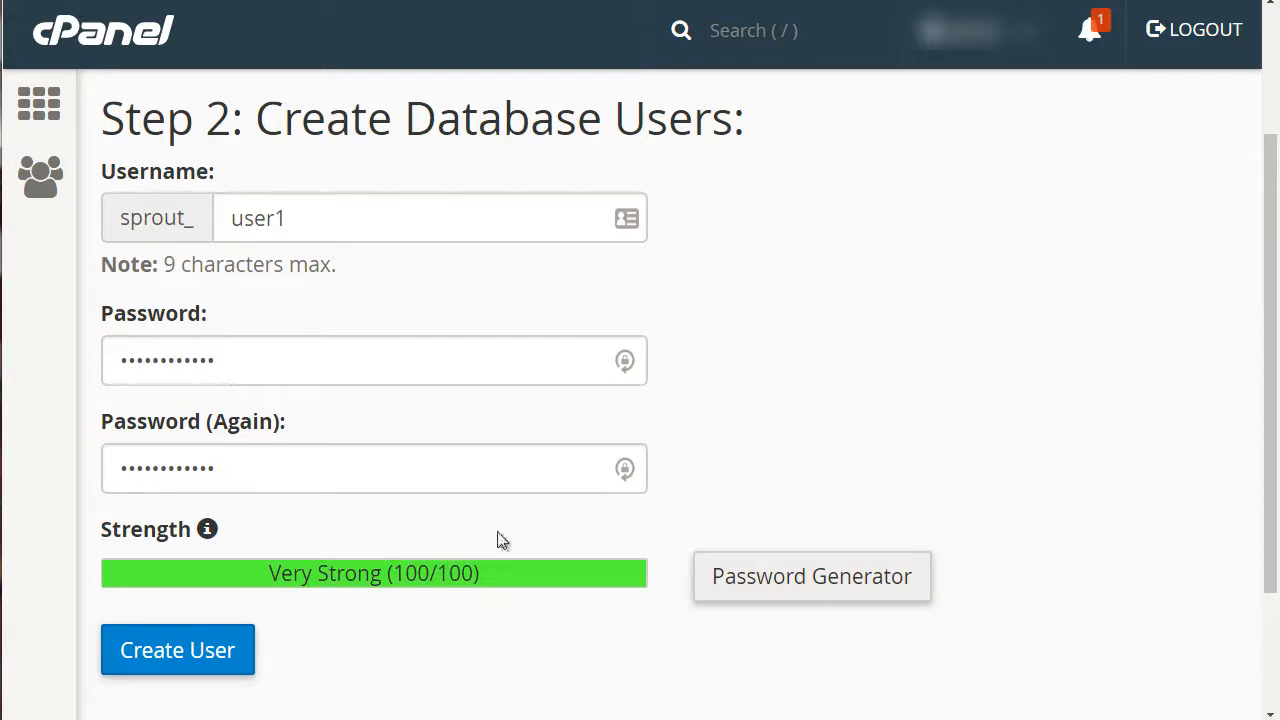
scroll(517, 505, down, 2)
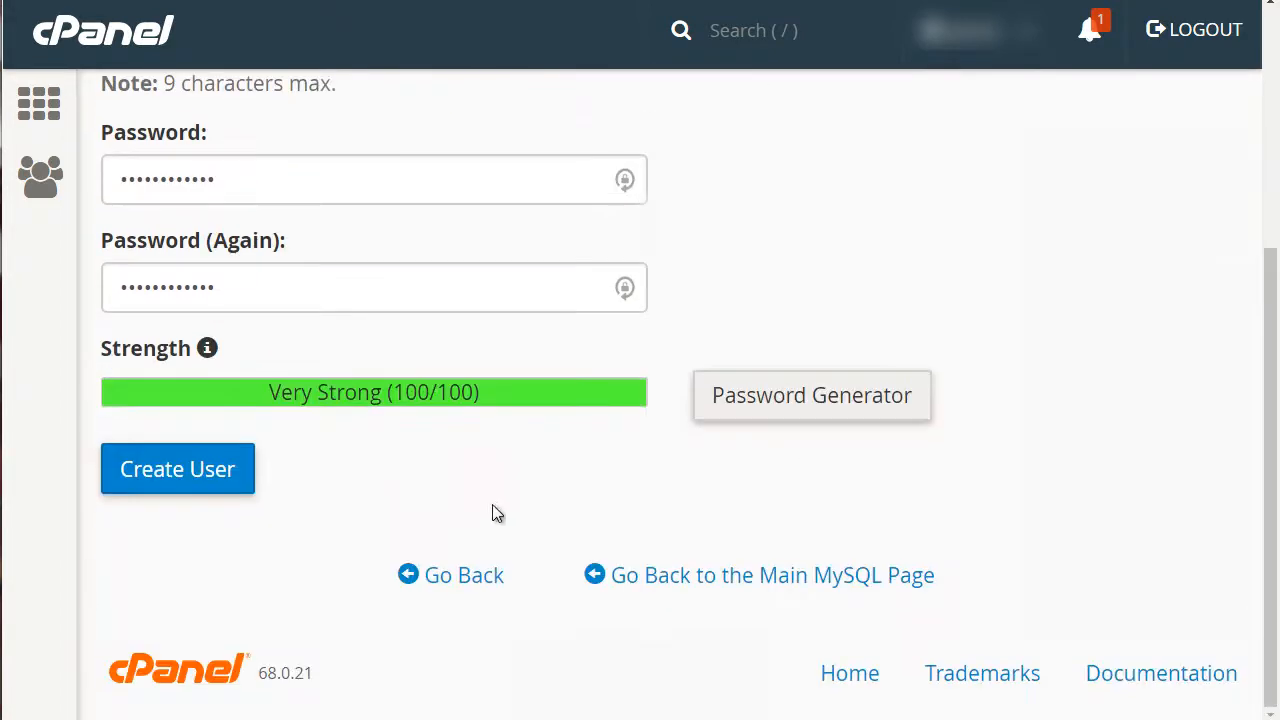
click(222, 478)
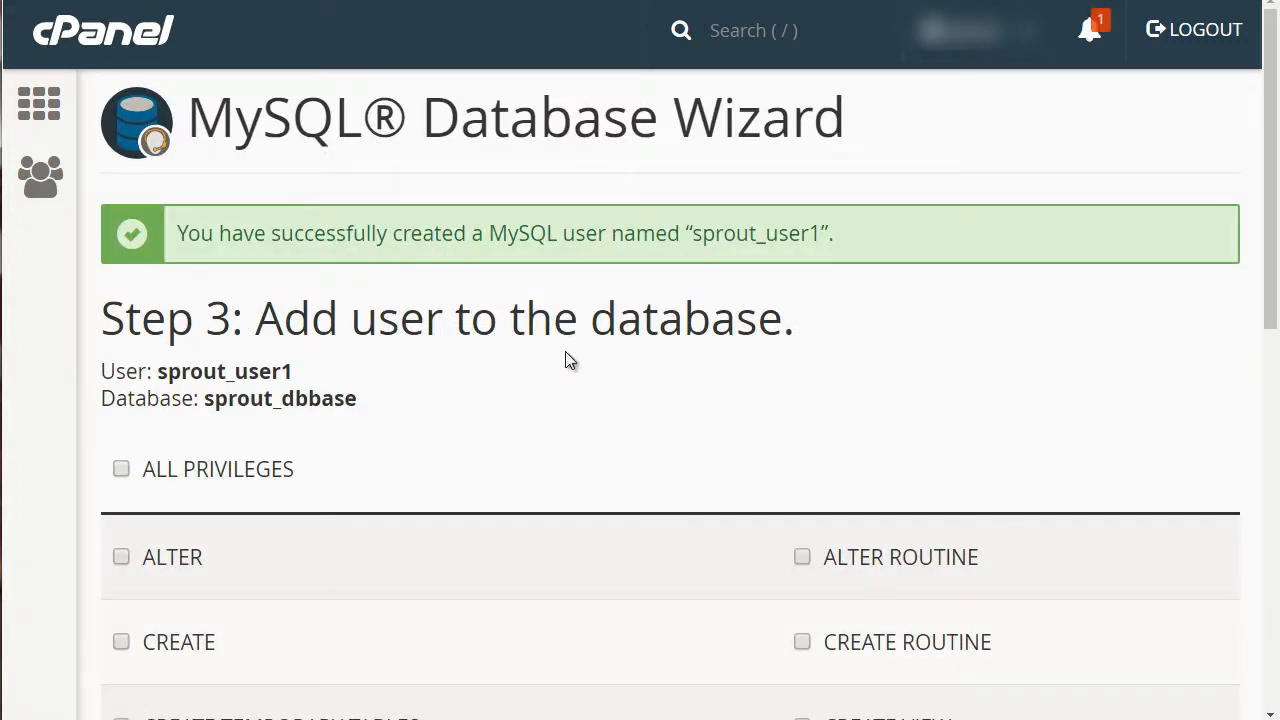
Grant the user ALL PRIVILEGES on the database and continue to the next step
scroll(565, 351, down, 2)
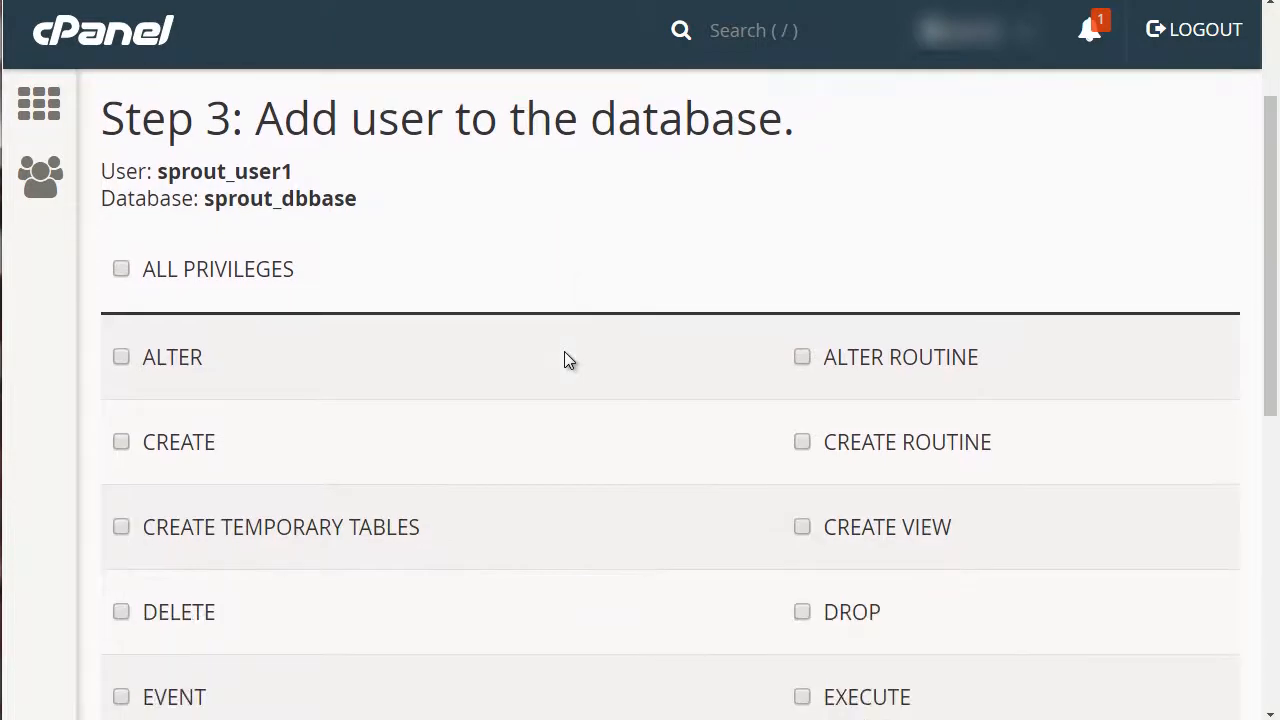
scroll(564, 352, down, 1)
click(121, 170)
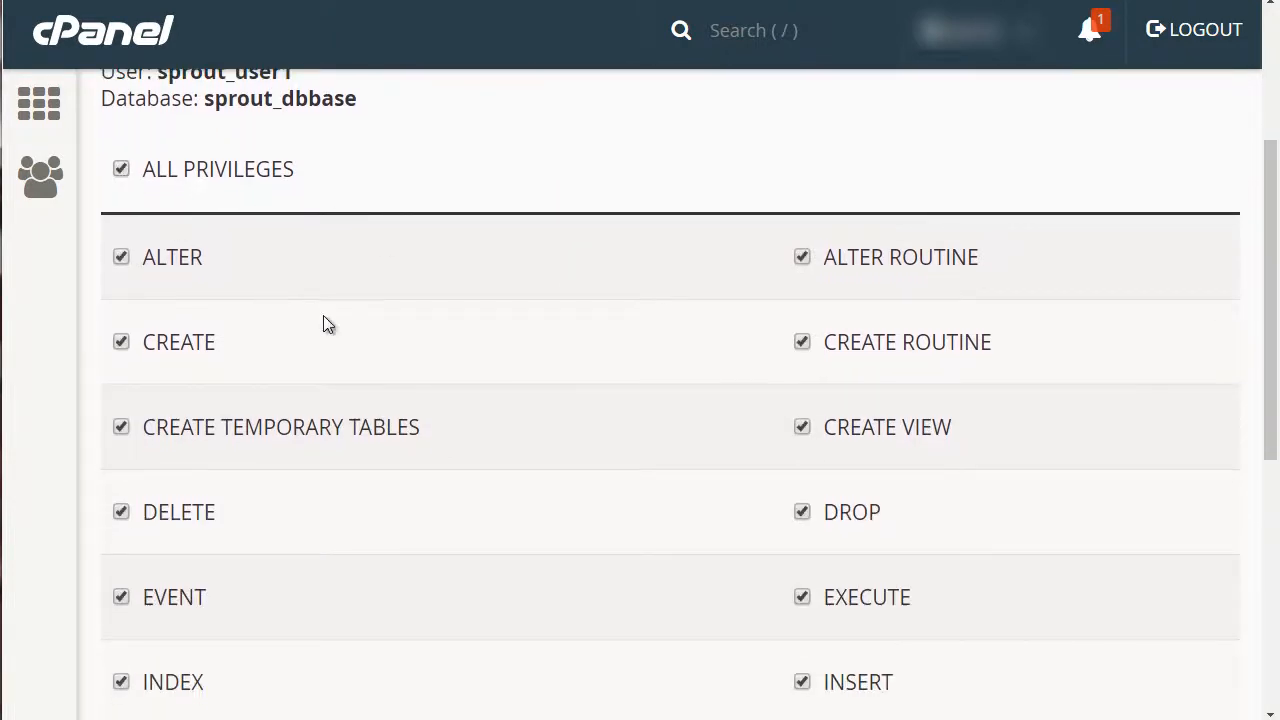
scroll(579, 455, down, 4)
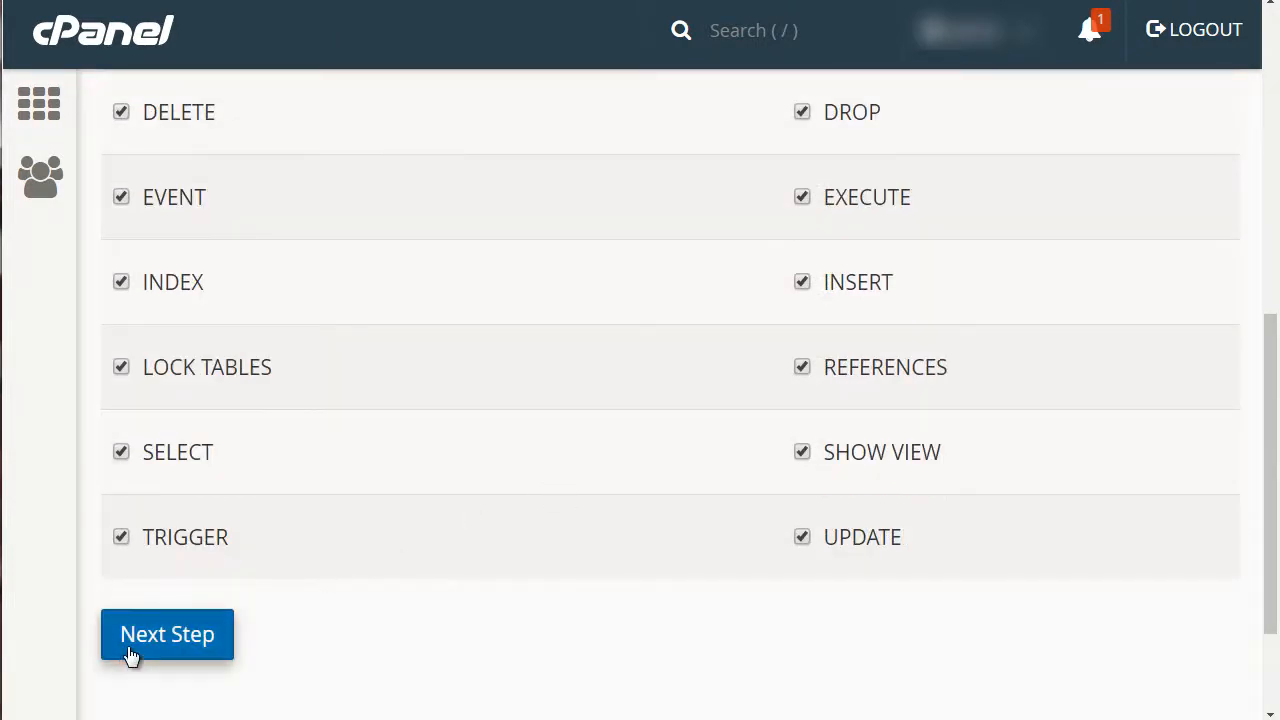
click(137, 650)
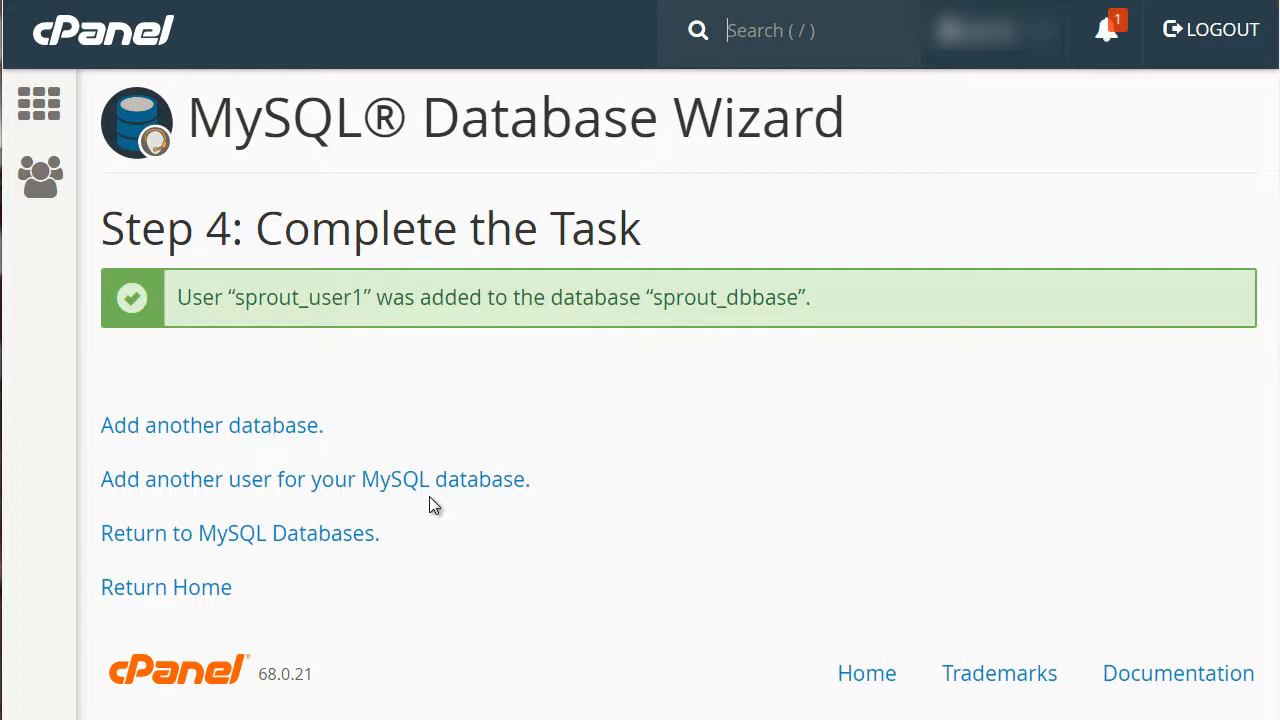
Open Notepad from the Start menu and position its window over the page
click(0, 719)
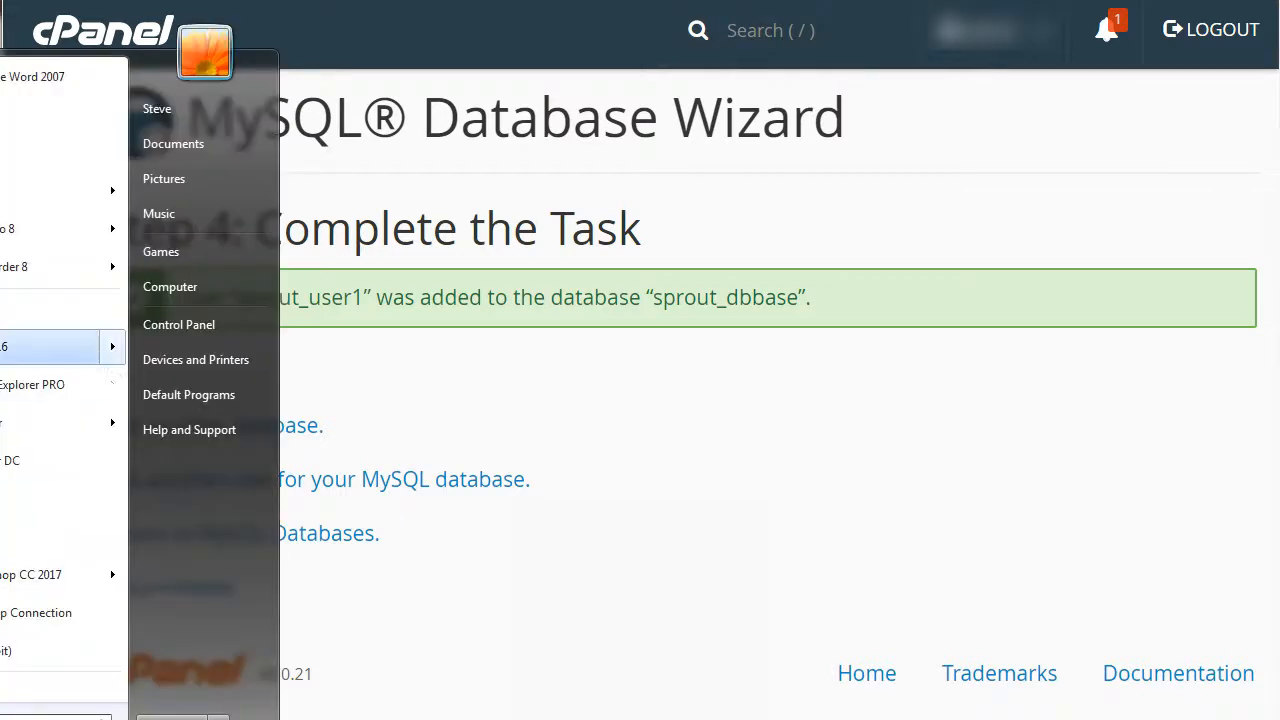
click(5, 163)
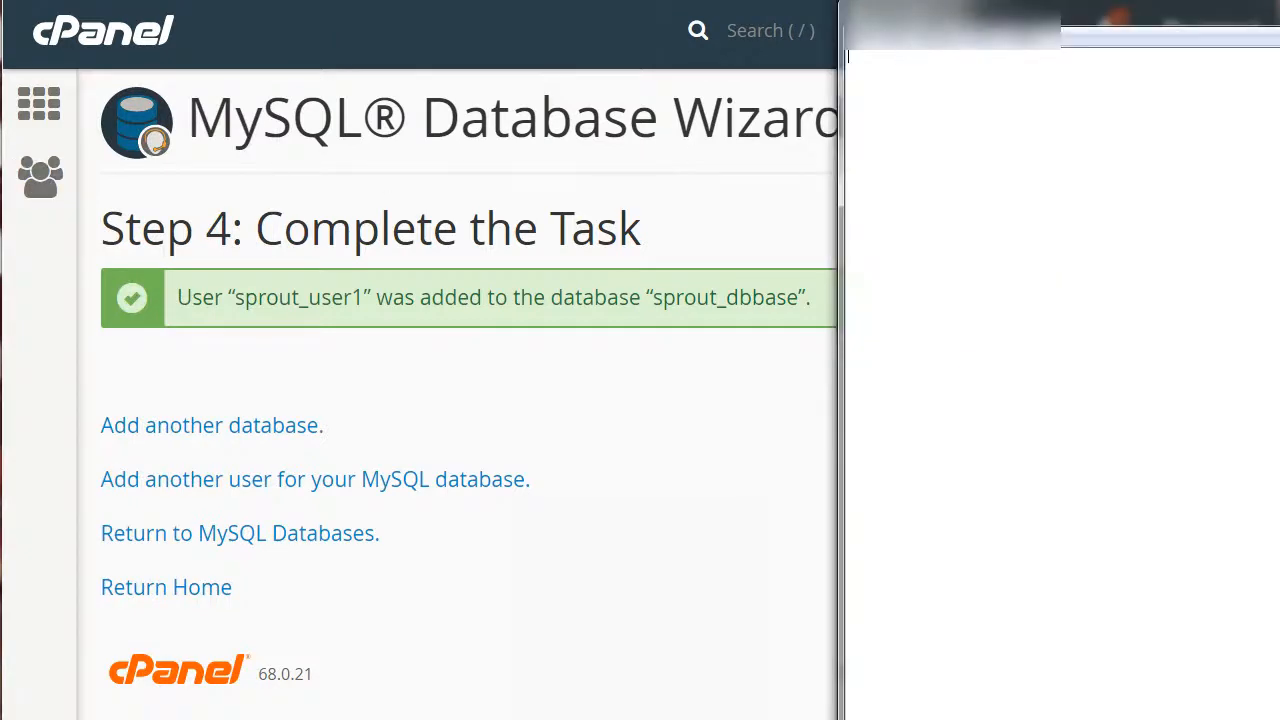
drag(500, 178, 509, 421)
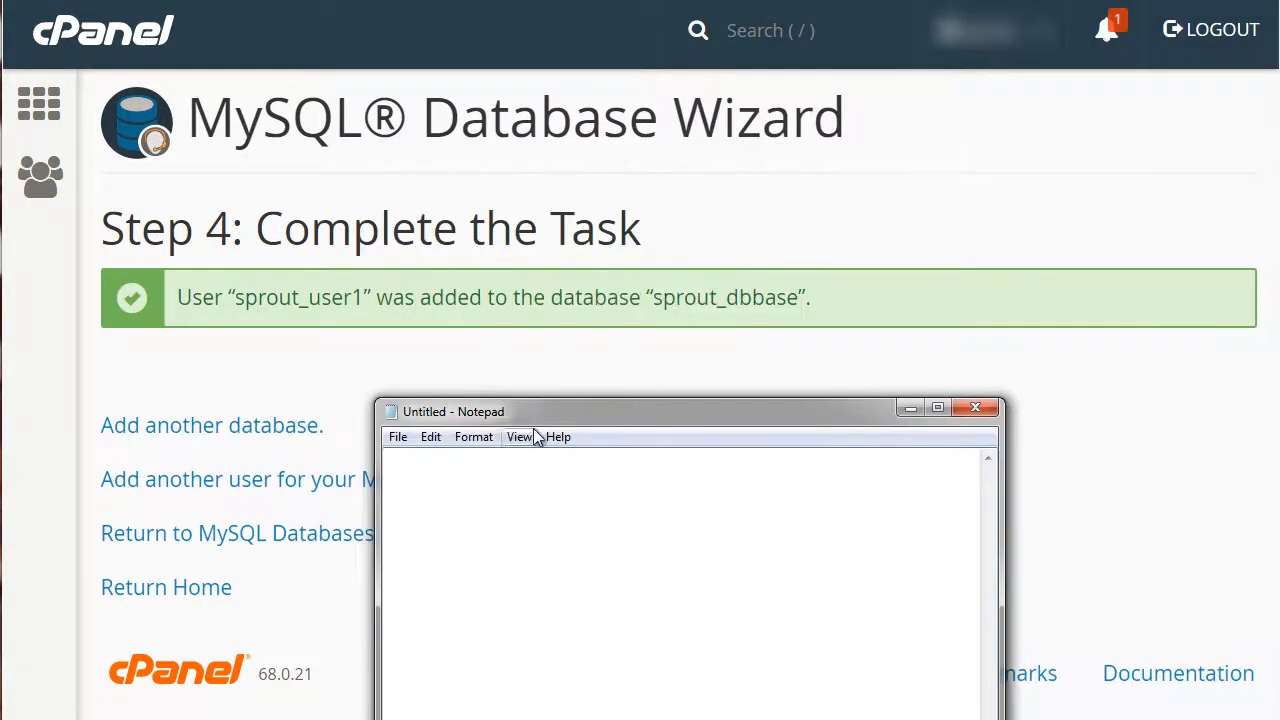
click(313, 302)
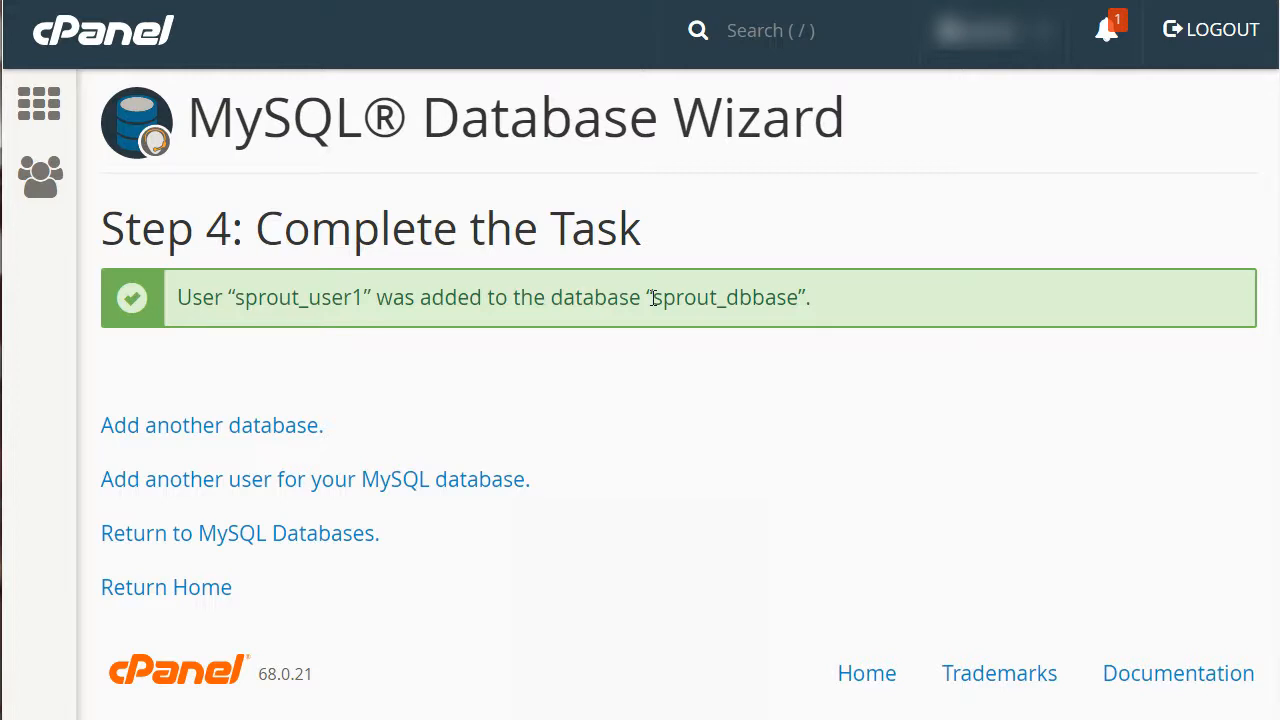
Copy the database name and record it in Notepad as a line reading db = sprout_dbbase
drag(652, 298, 798, 298)
key(ctrl+c)
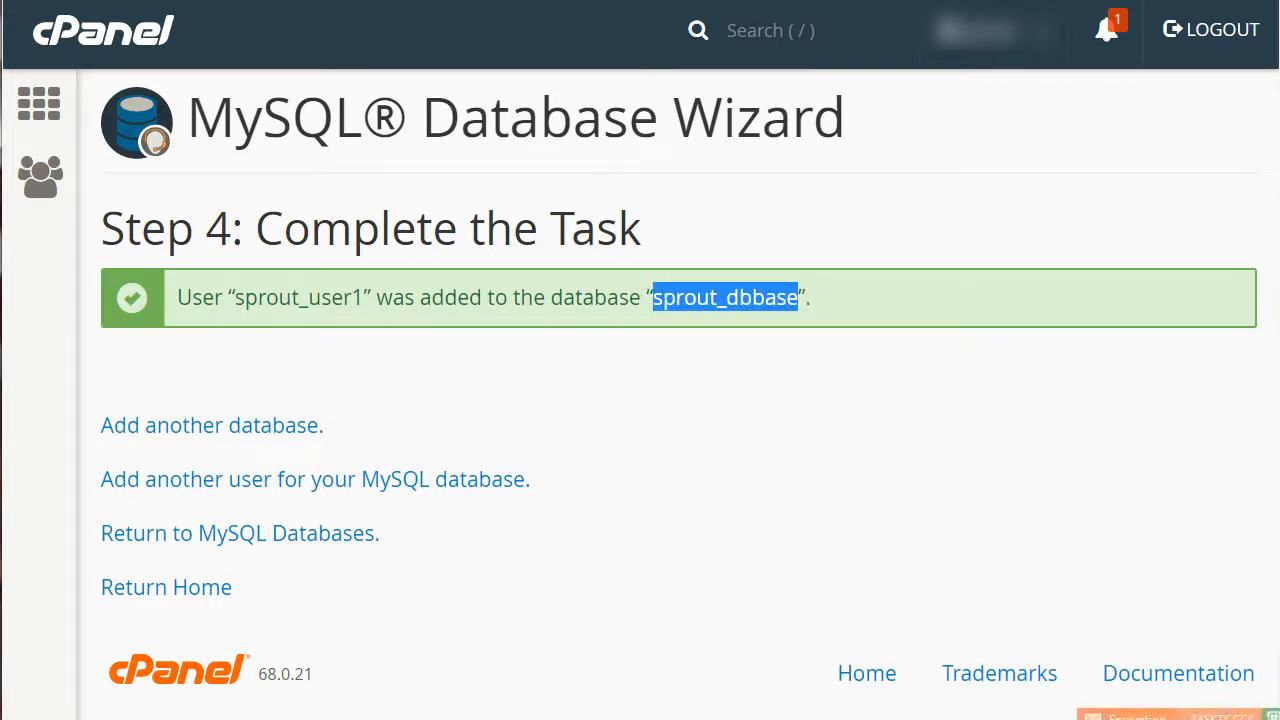
click(852, 717)
text(db=)
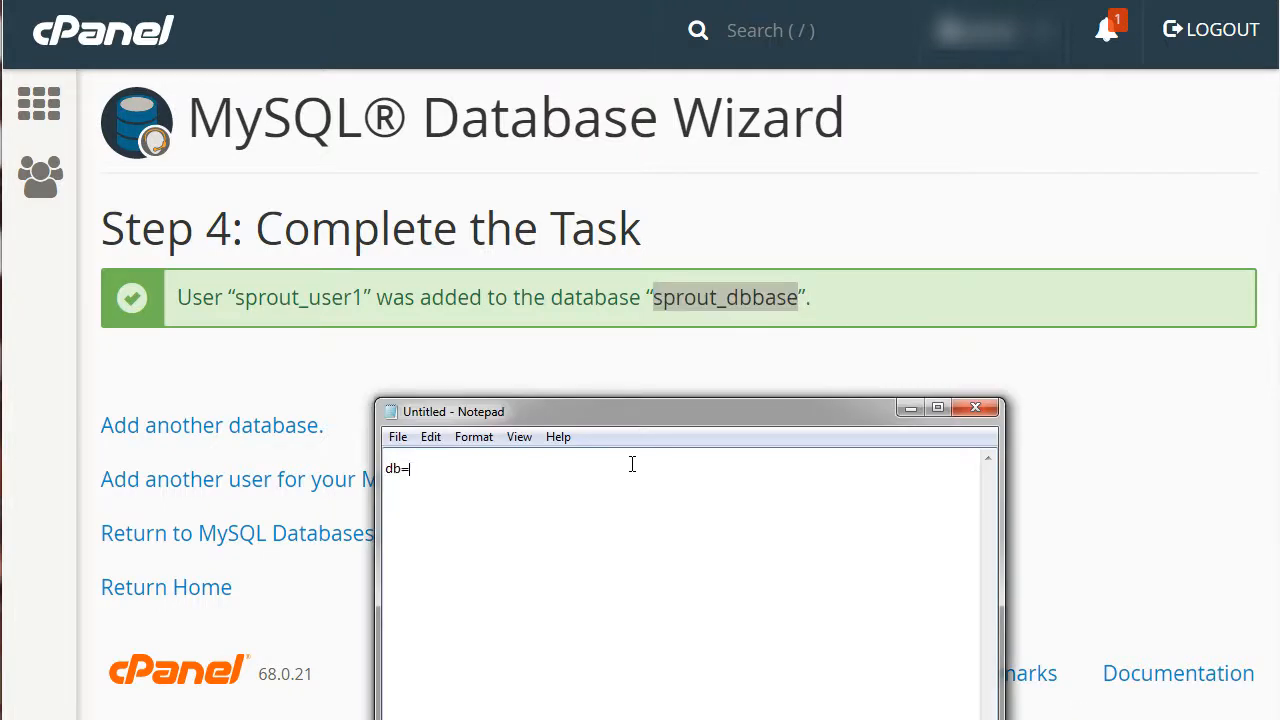
key(BackSpace)
text(=)
key(ctrl+v)
key(Return)
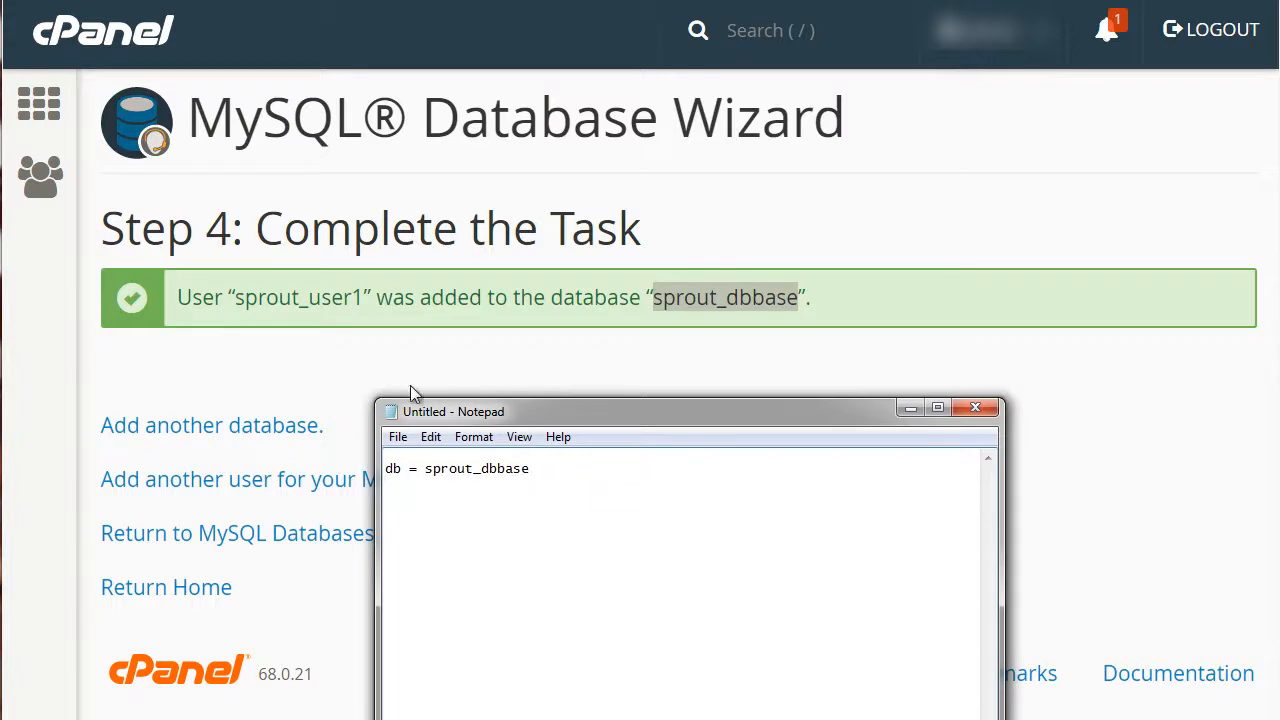
Copy the username and add it in Notepad on a new line starting with user =
drag(364, 303, 236, 298)
key(ctrl+c)
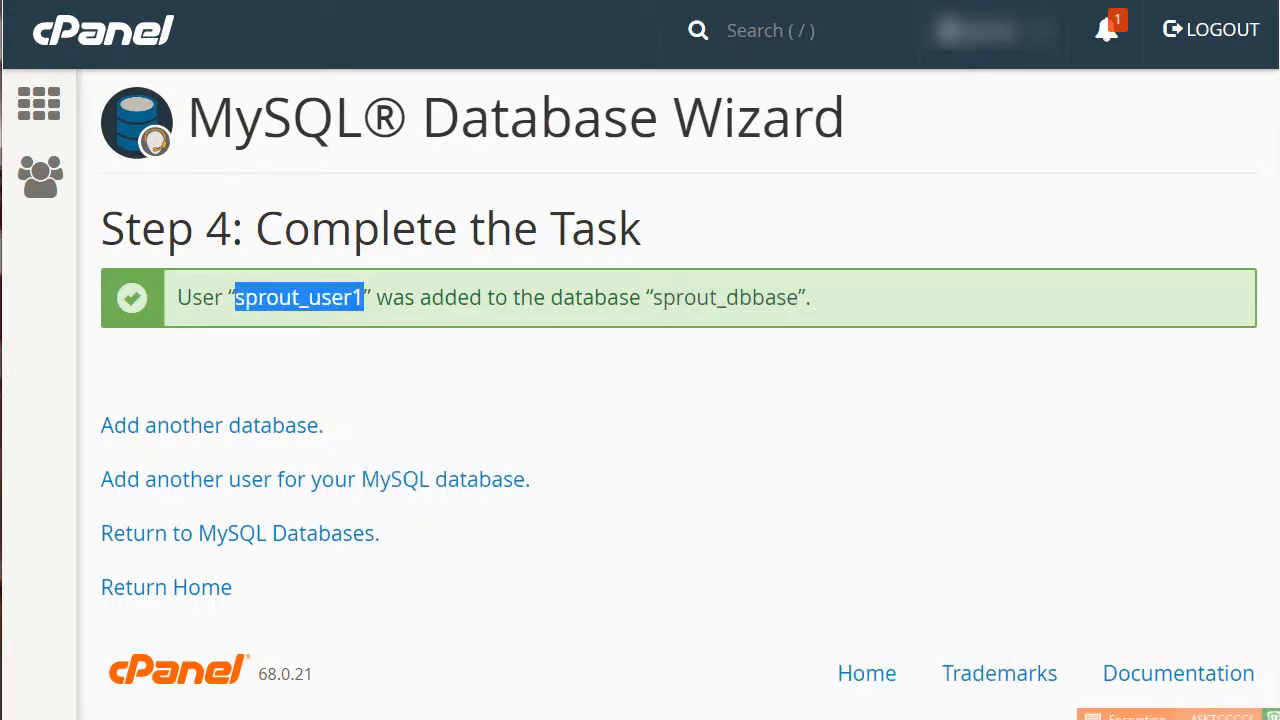
click(662, 719)
text(user =)
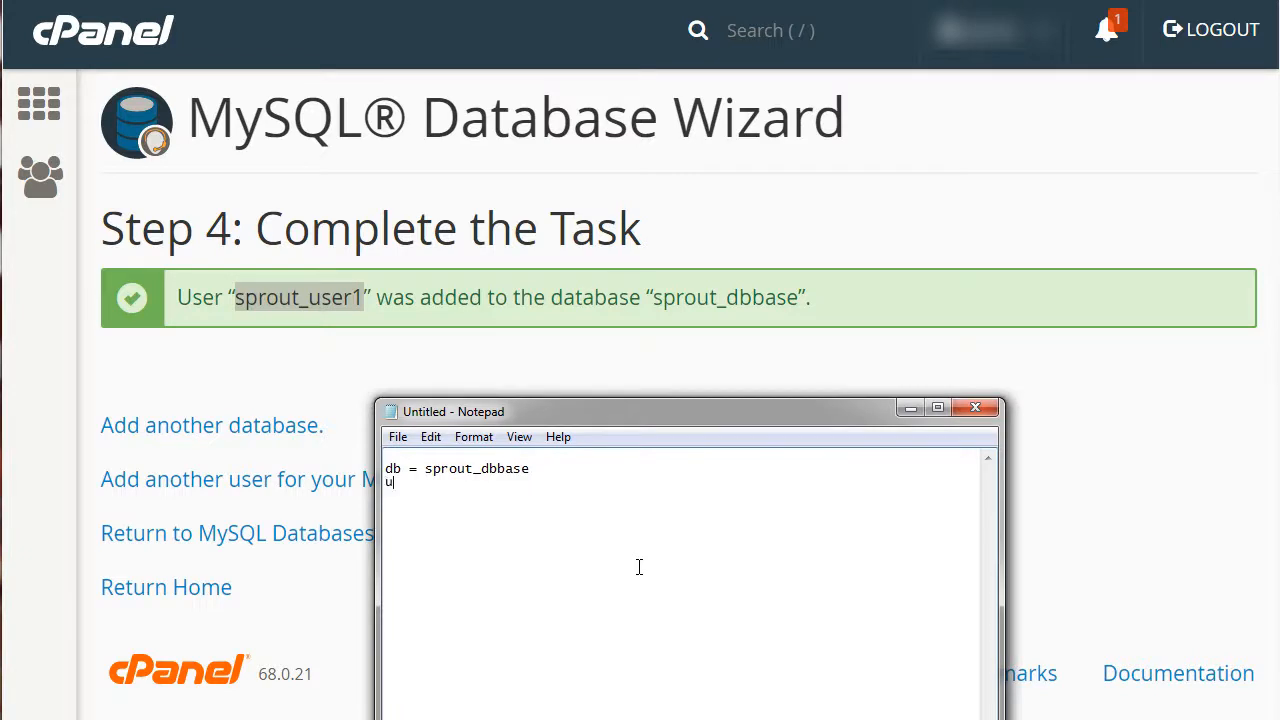
key(ctrl+v)
click(751, 335)
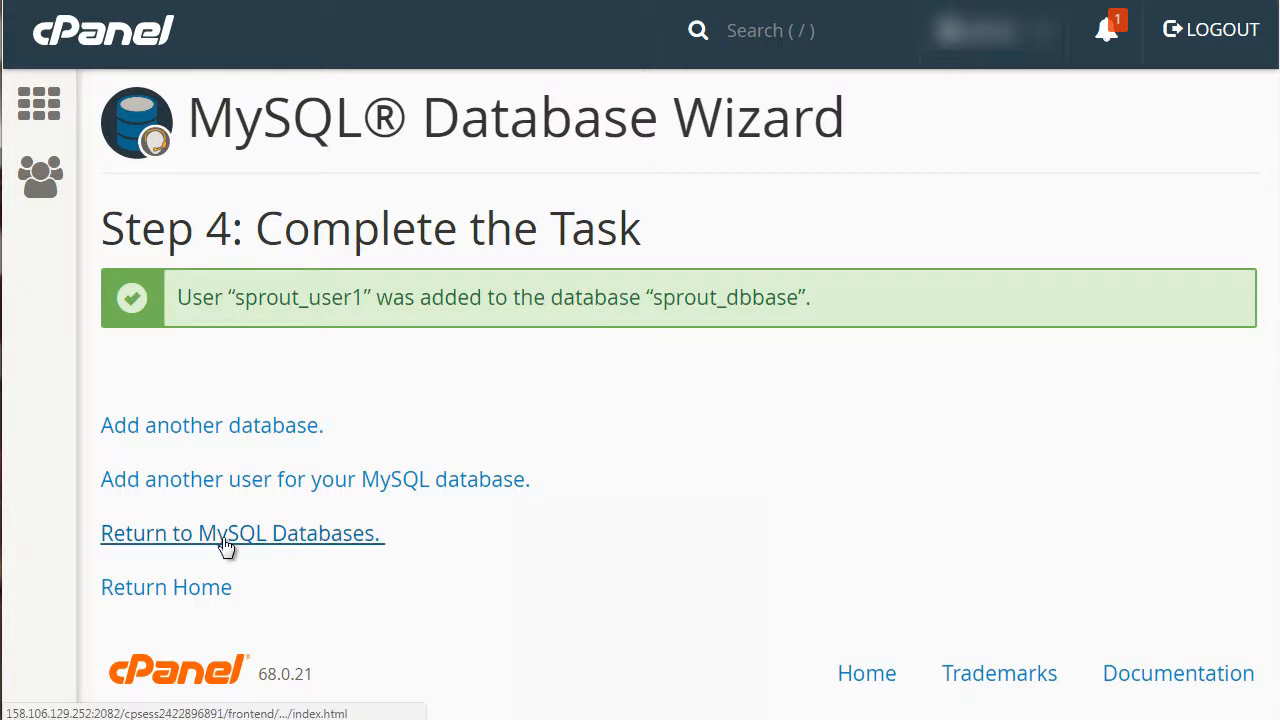
Return to the MySQL Databases page and review the listed databases and their privileged users
click(363, 546)
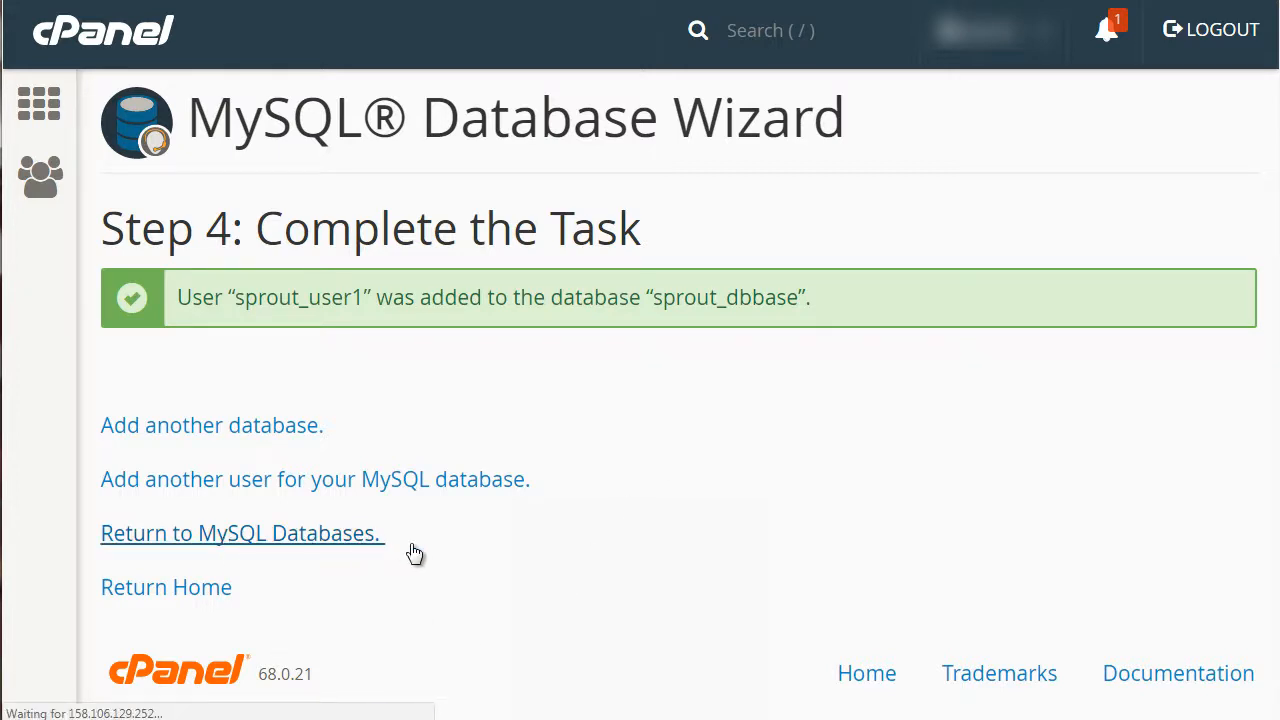
scroll(1111, 350, down, 5)
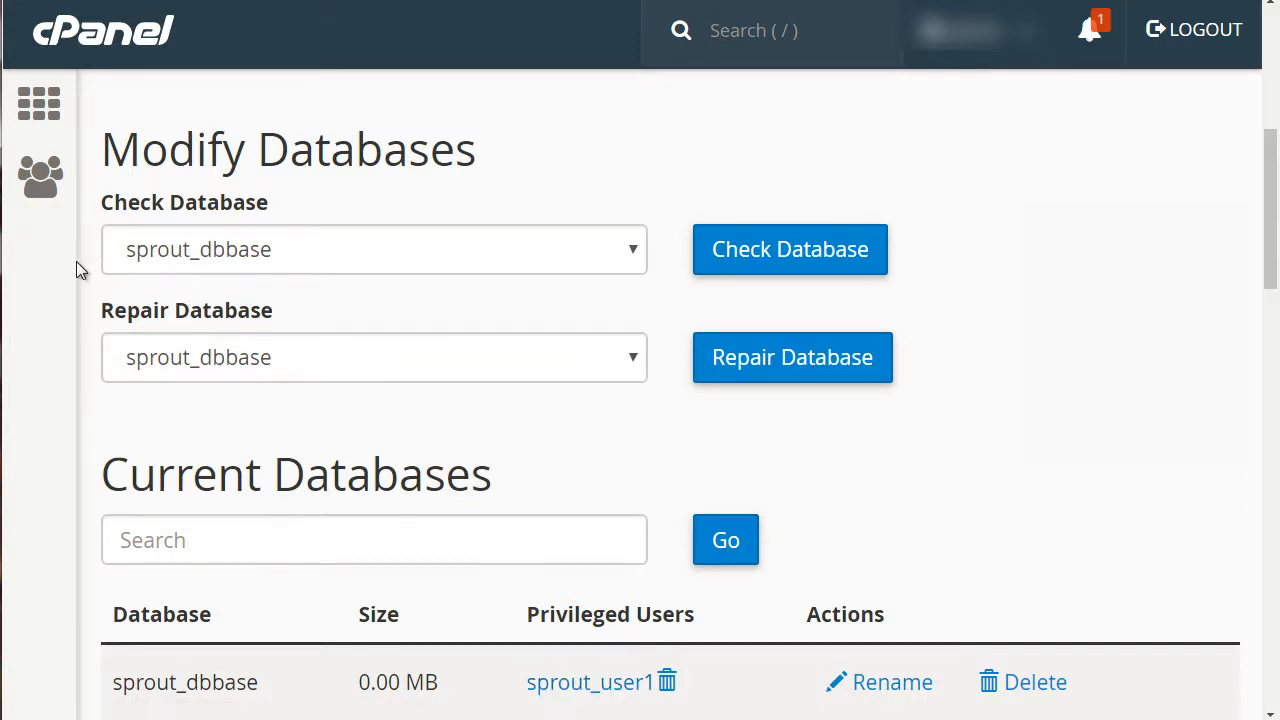
scroll(76, 261, up, 3)
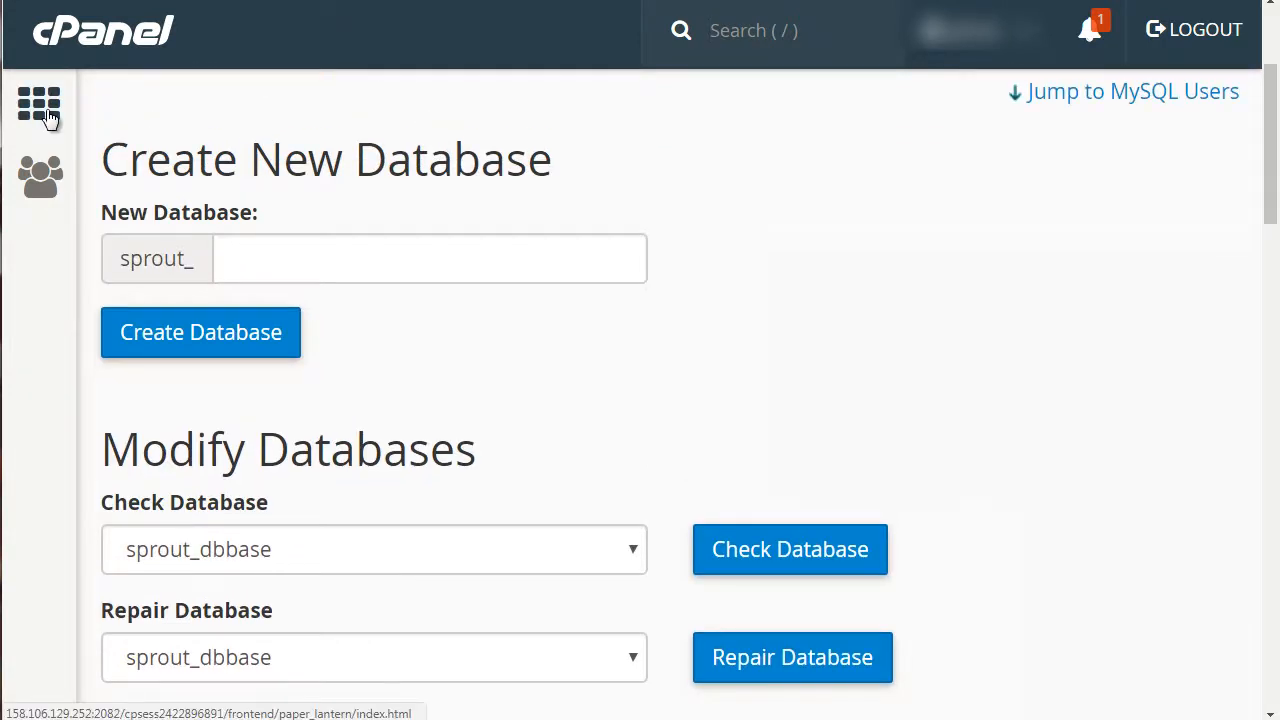
Go to the cPanel home, open phpMyAdmin, and open the sprout_dbbase database
click(122, 32)
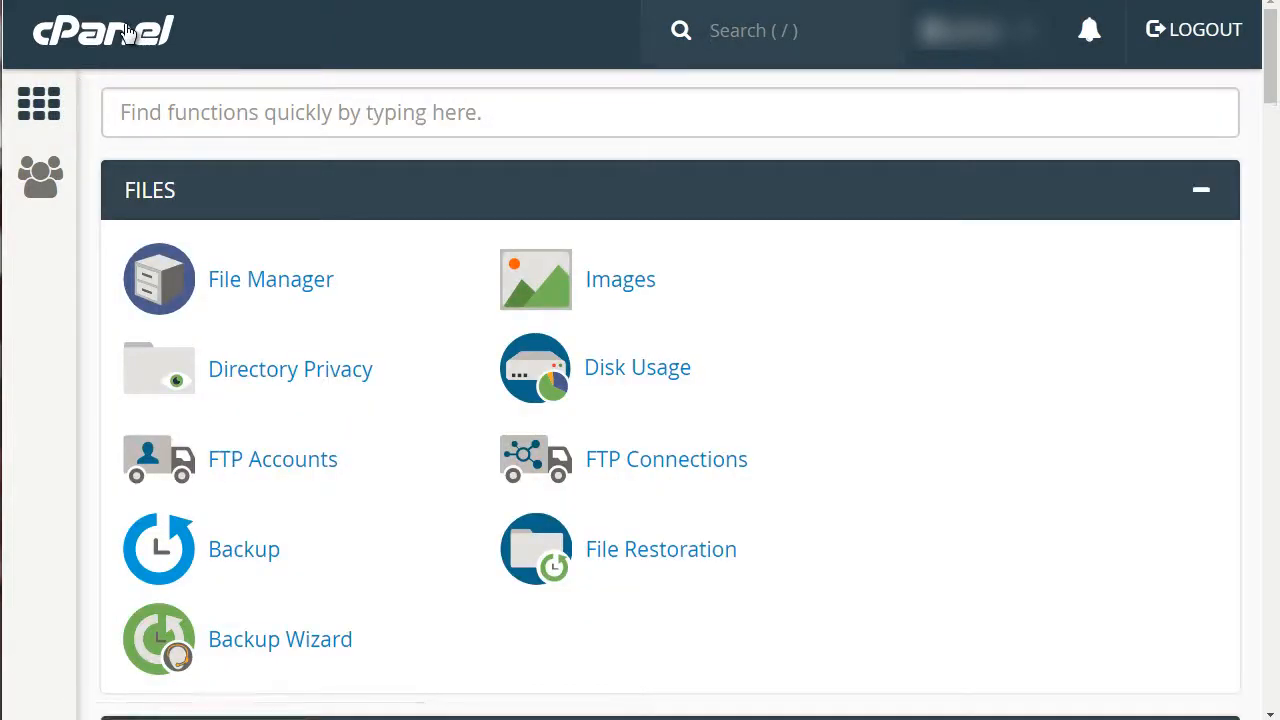
scroll(82, 277, down, 6)
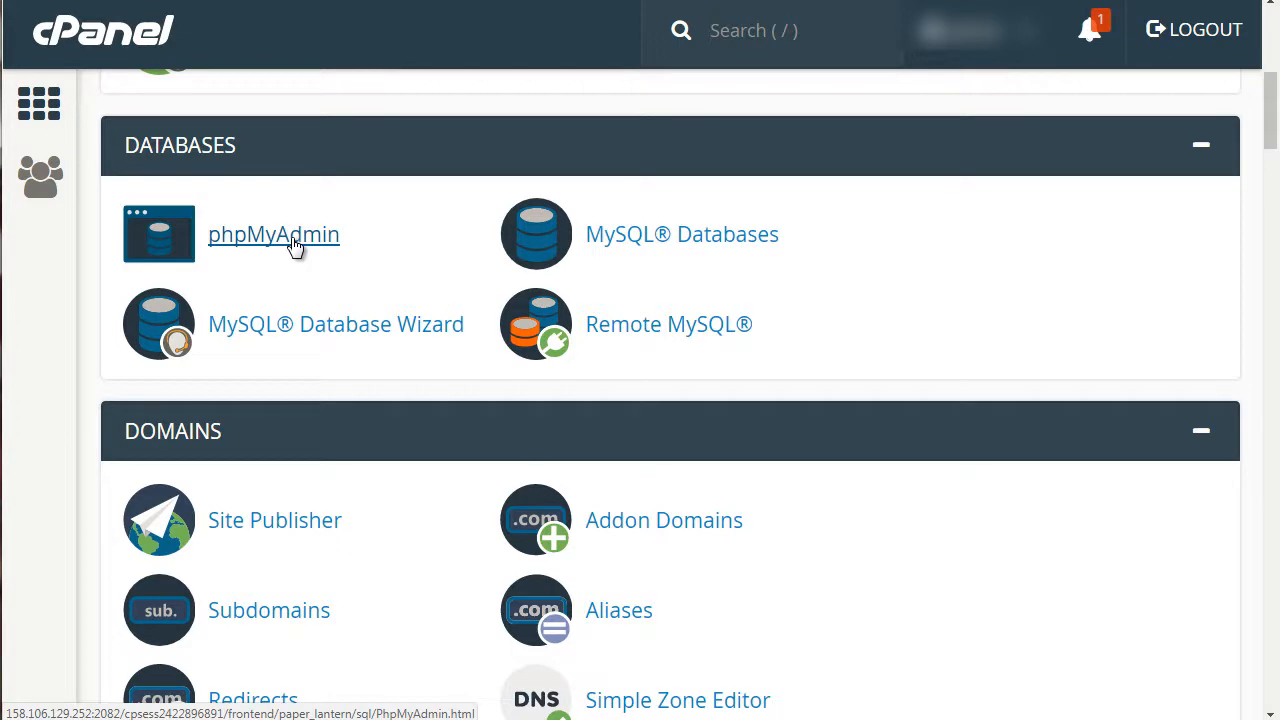
click(293, 245)
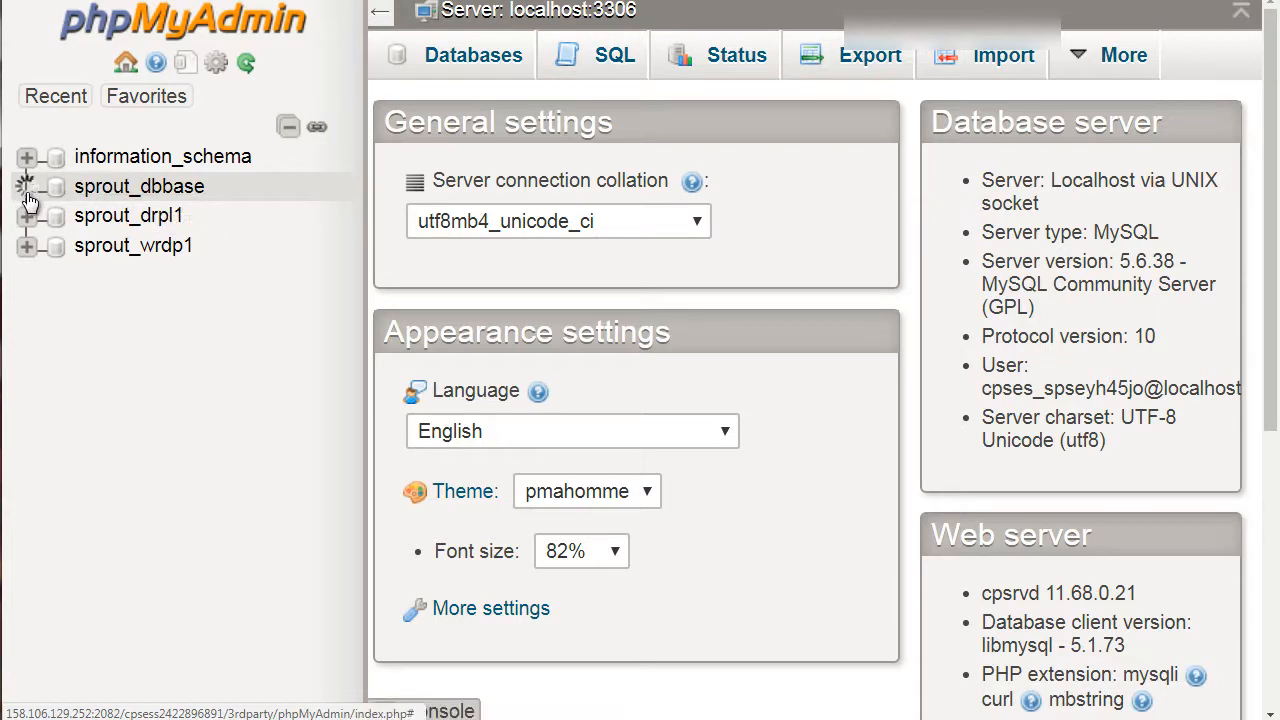
click(112, 199)
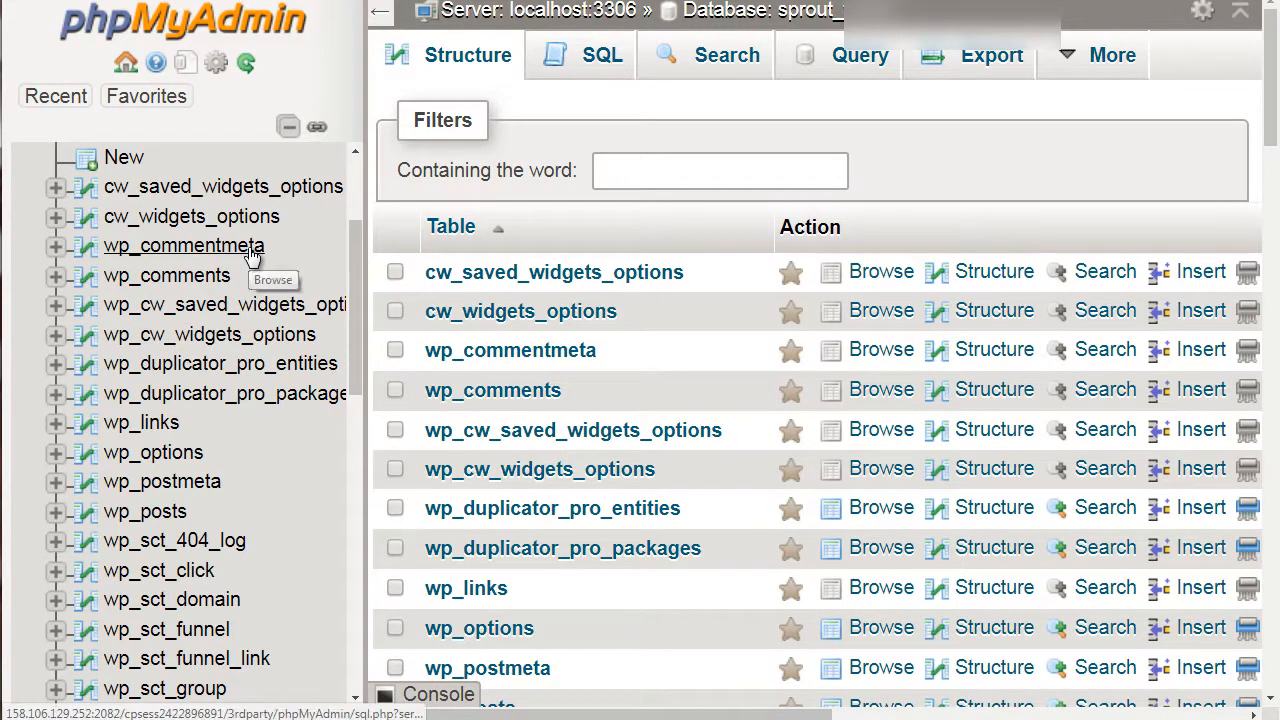
Open the wp_comments table of the database to browse its contents
scroll(252, 258, down, 2)
scroll(252, 258, up, 4)
scroll(120, 218, down, 2)
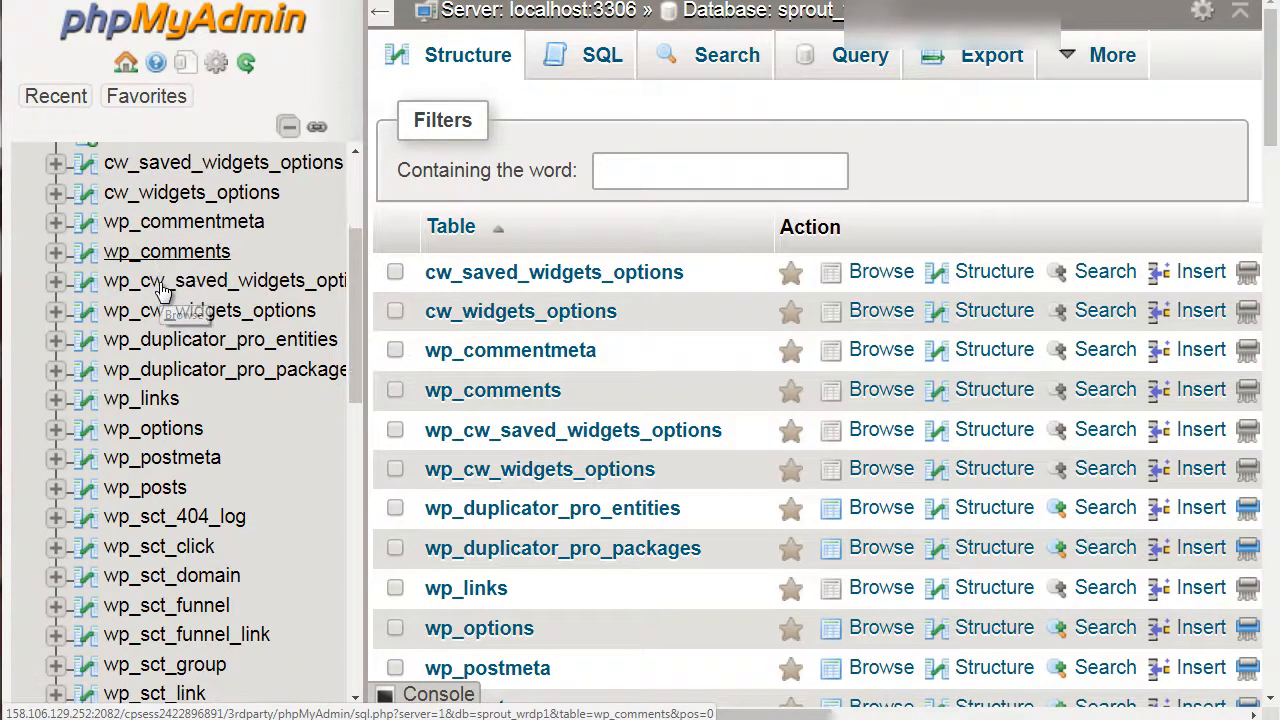
scroll(265, 290, down, 1)
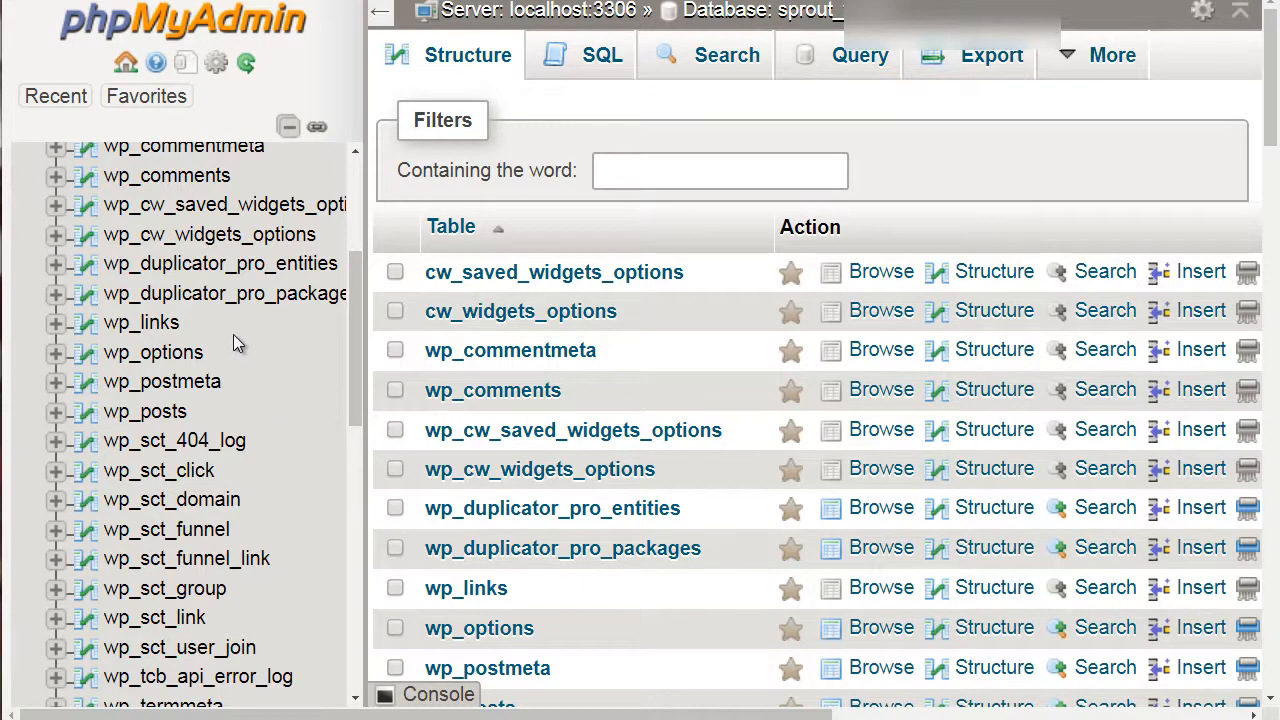
click(168, 178)
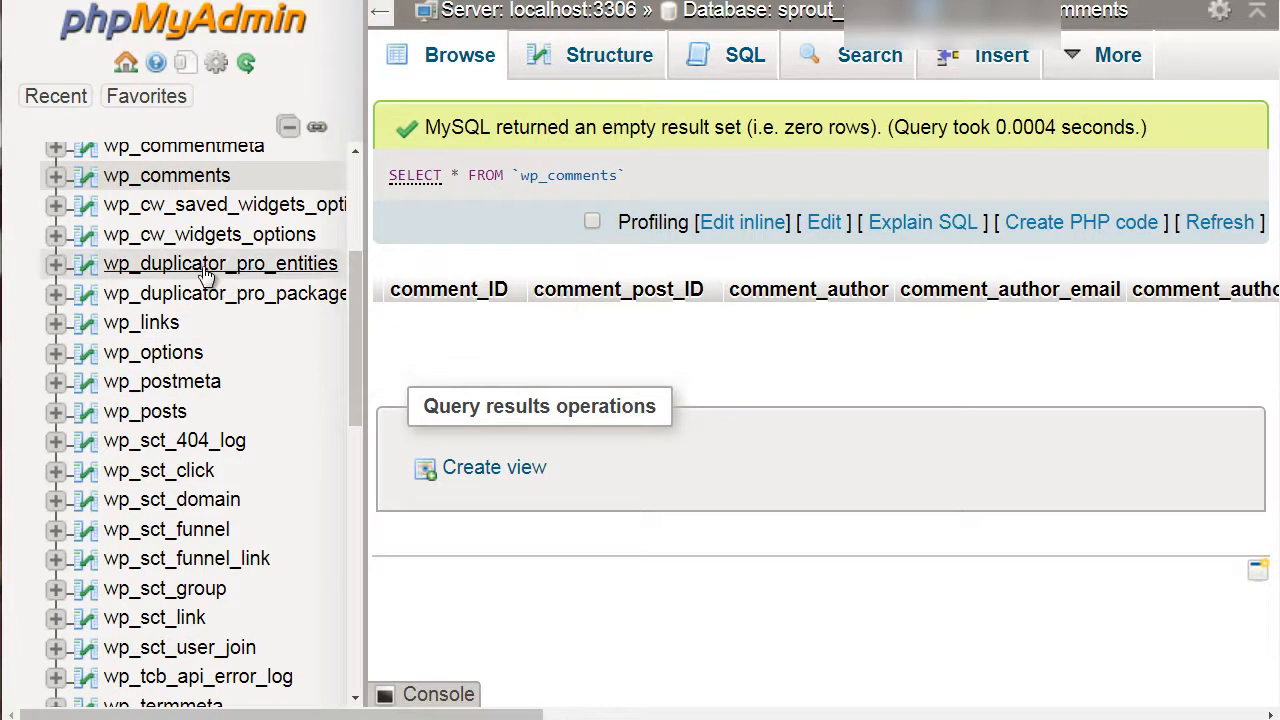
Review the full list of the database's tables in the navigation tree
scroll(203, 268, up, 1)
scroll(205, 276, down, 1)
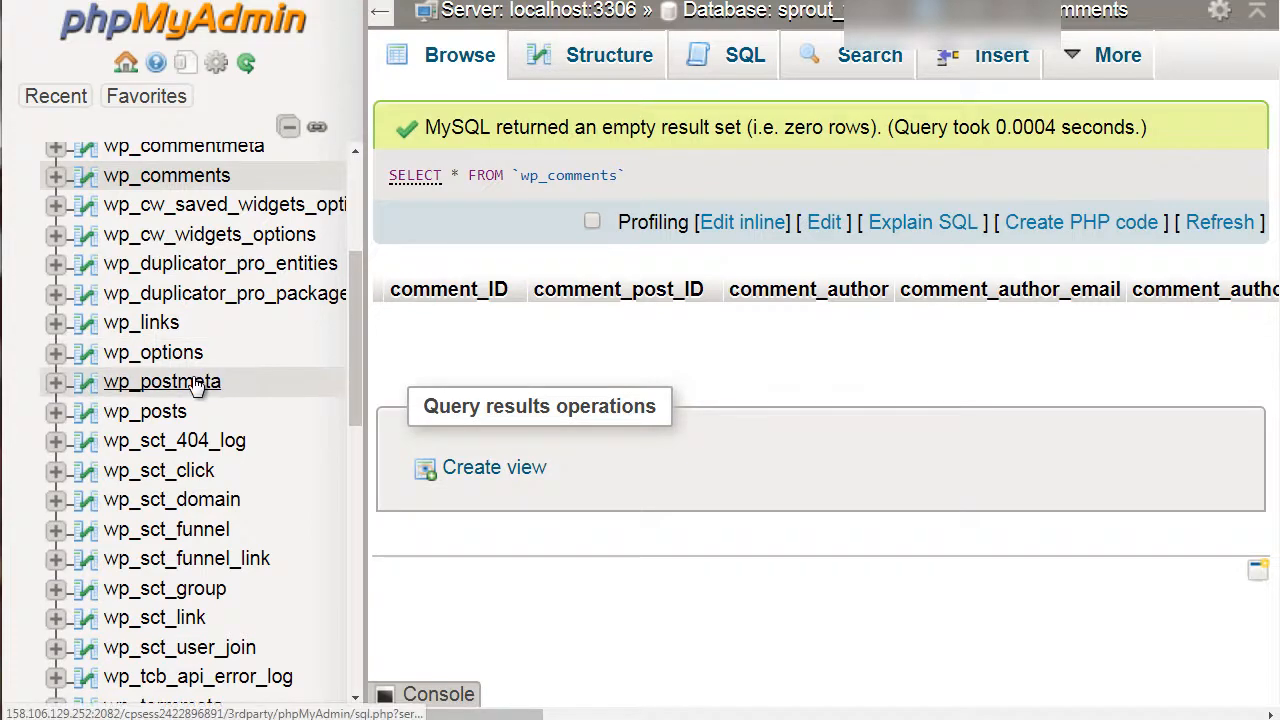
scroll(197, 386, up, 3)
scroll(197, 386, down, 8)
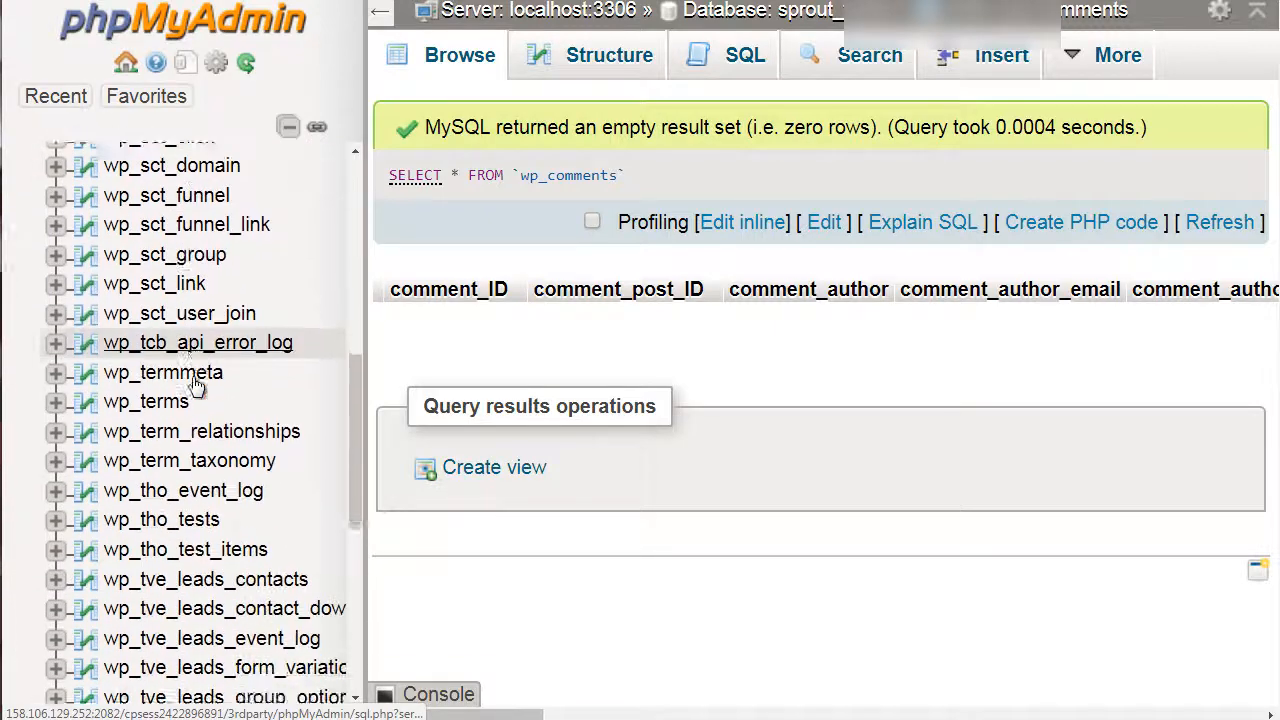
scroll(197, 386, down, 3)
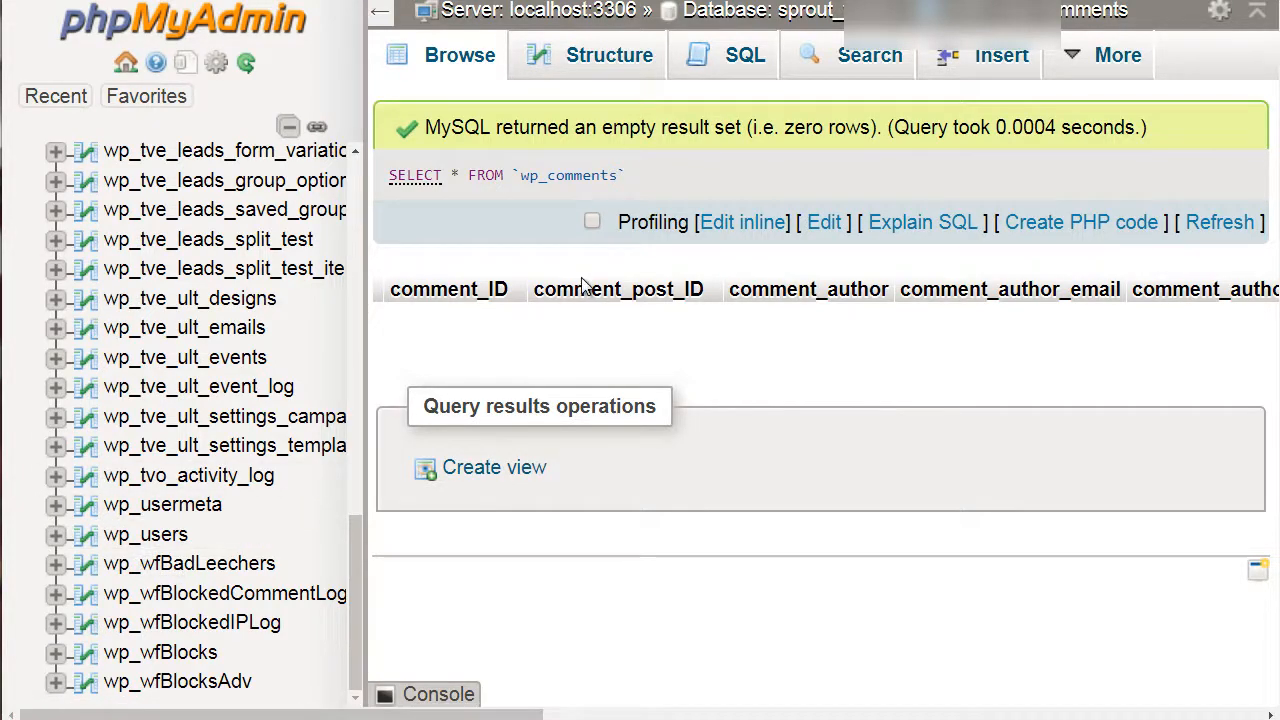
scroll(240, 376, up, 2)
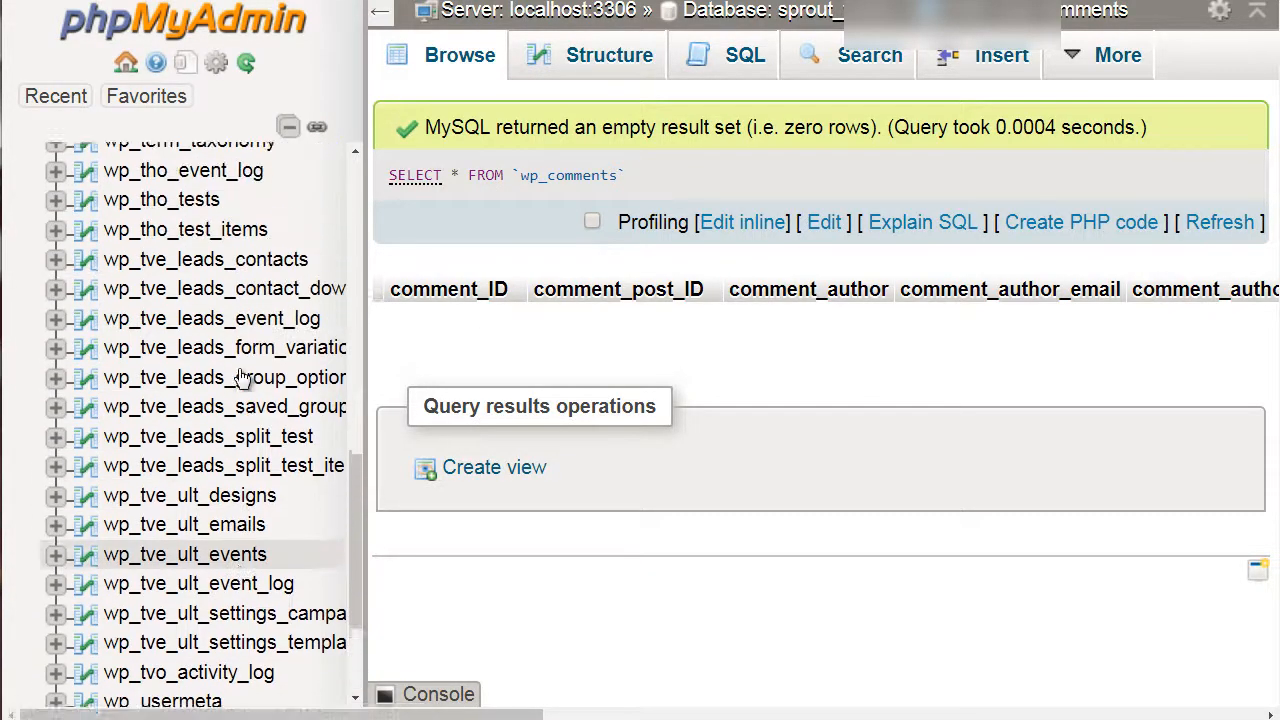